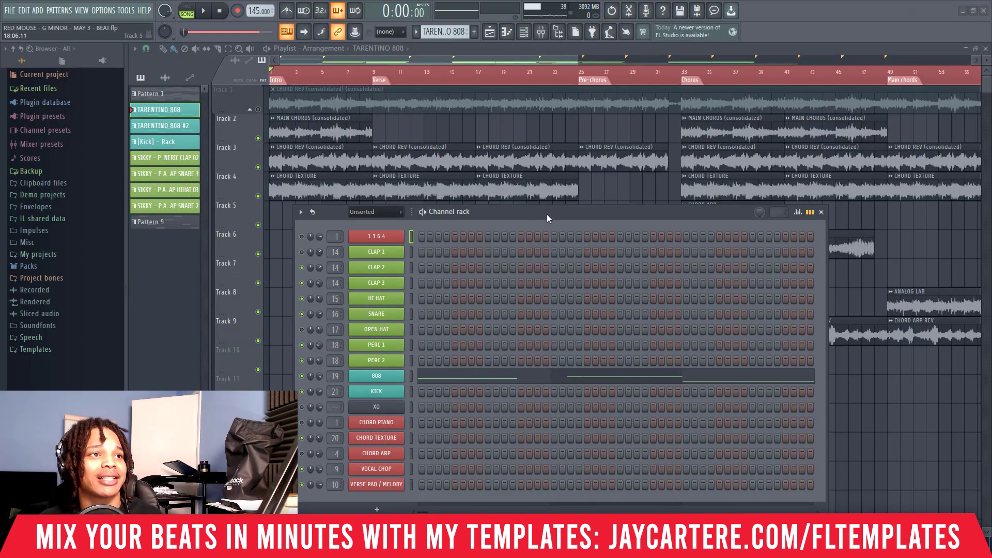
- Move the channel rack higher, open the mixer and place it over the playlist beside the channel rack
left_click_drag(546, 214, 528, 177)
key("F9")
left_click_drag(984, 89, 528, 91)
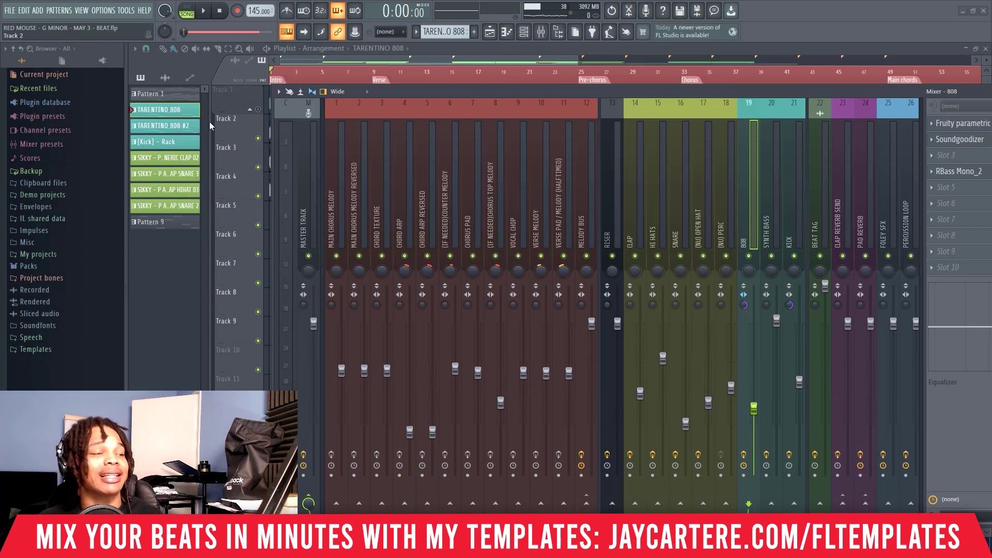
left_click_drag(474, 96, 442, 96)
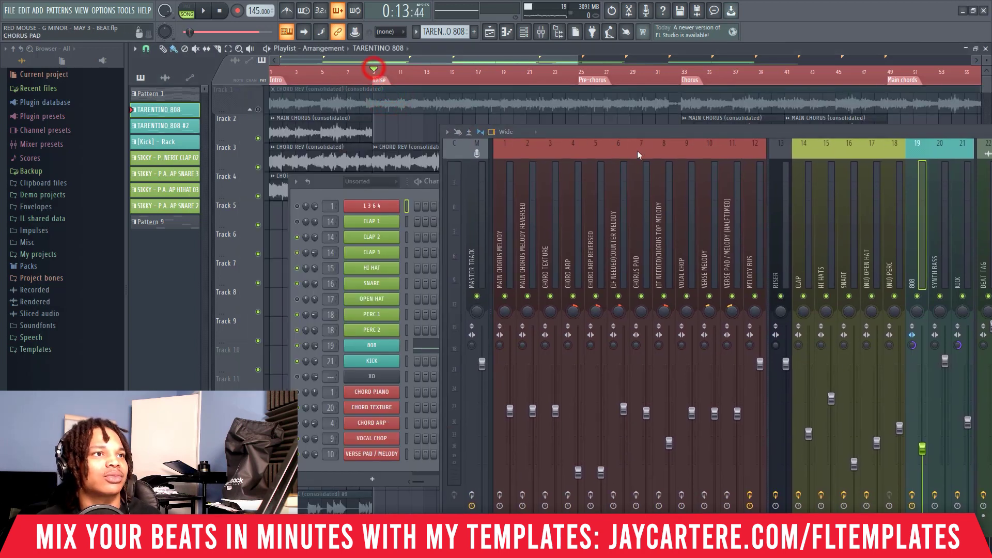
- Play the song from the Verse marker and watch the levels with the mixer's master track selected, stopping playback when done
key("space")
left_click_drag(609, 131, 425, 119)
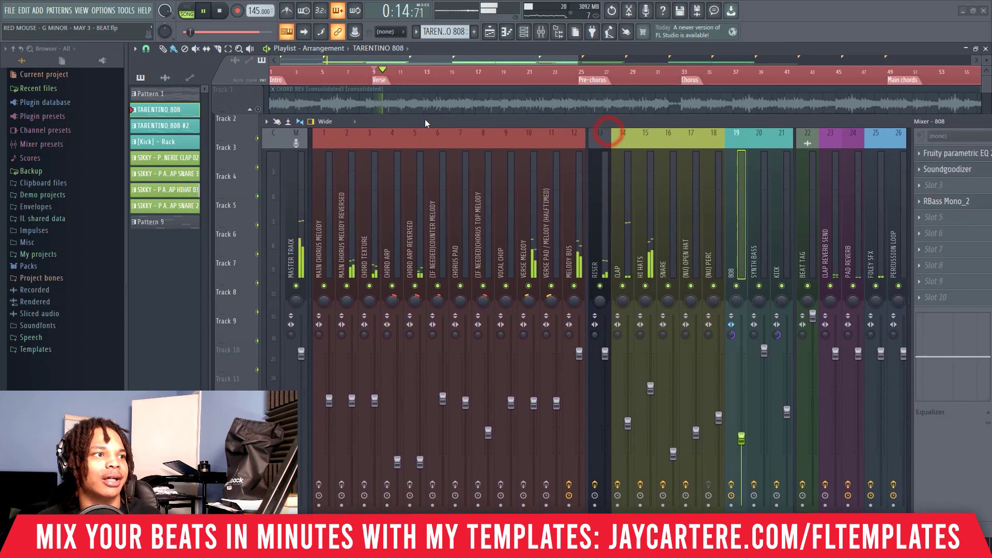
left_click(293, 251)
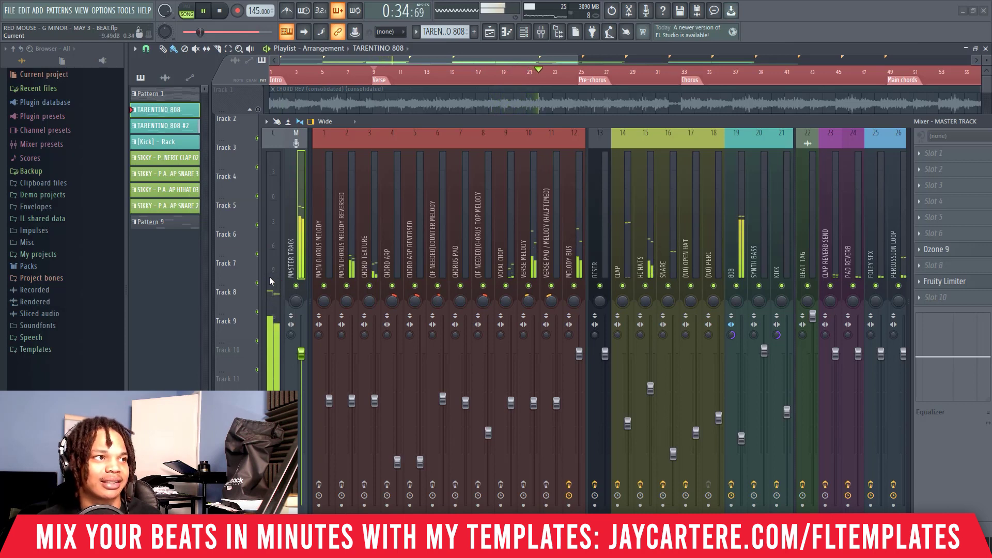
key("space")
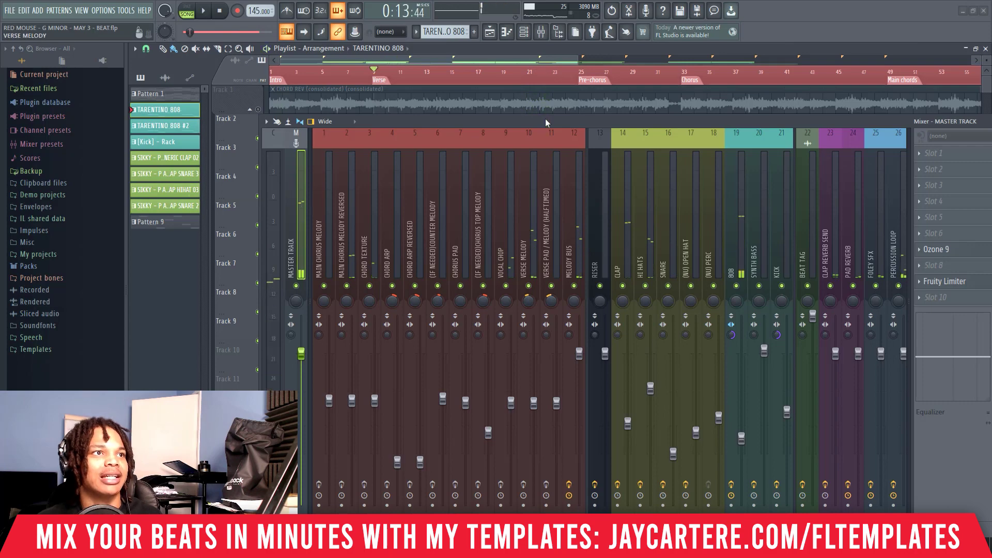
- Play the song from the Chorus marker at bar 33, check the master track level in the mixer, and stop playback
left_click_drag(546, 122, 519, 185)
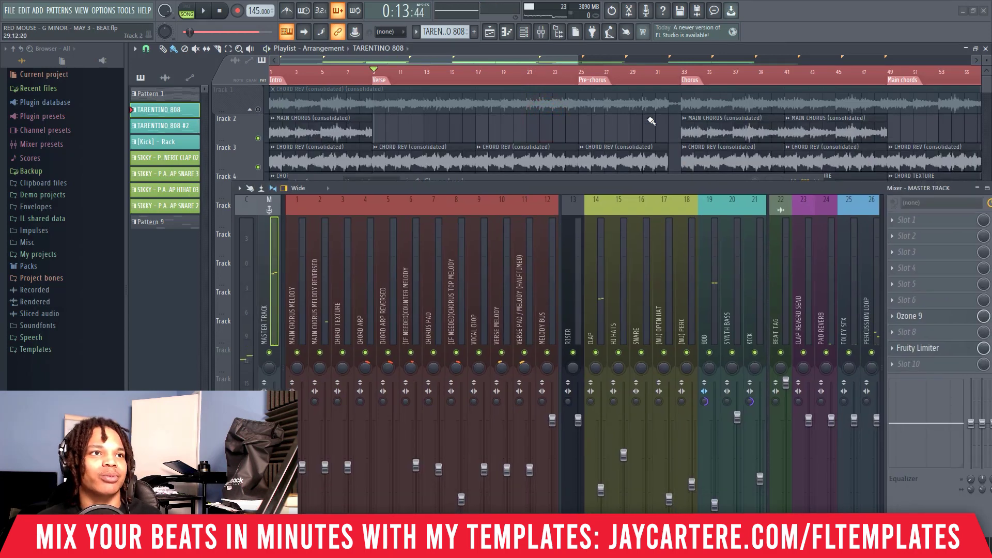
left_click(683, 72)
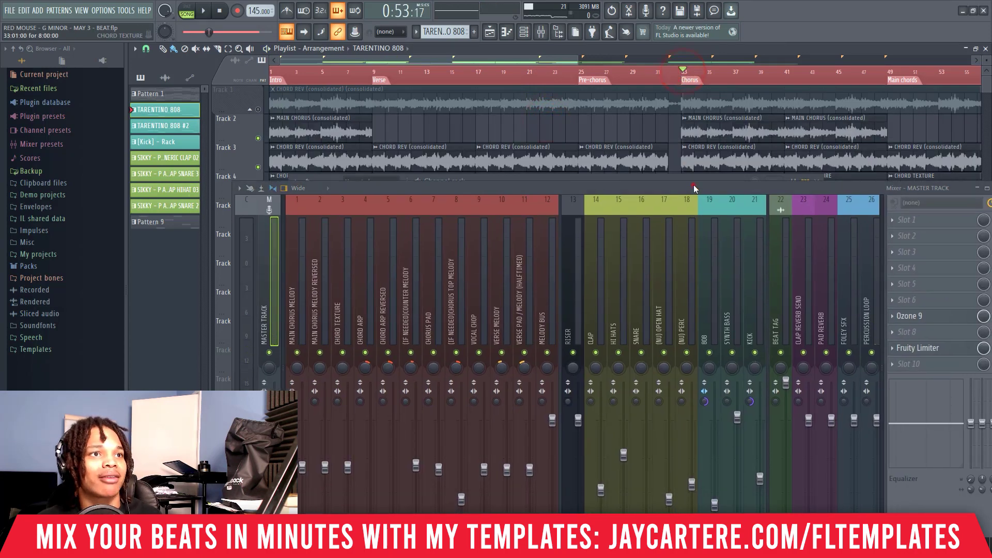
left_click_drag(694, 188, 669, 157)
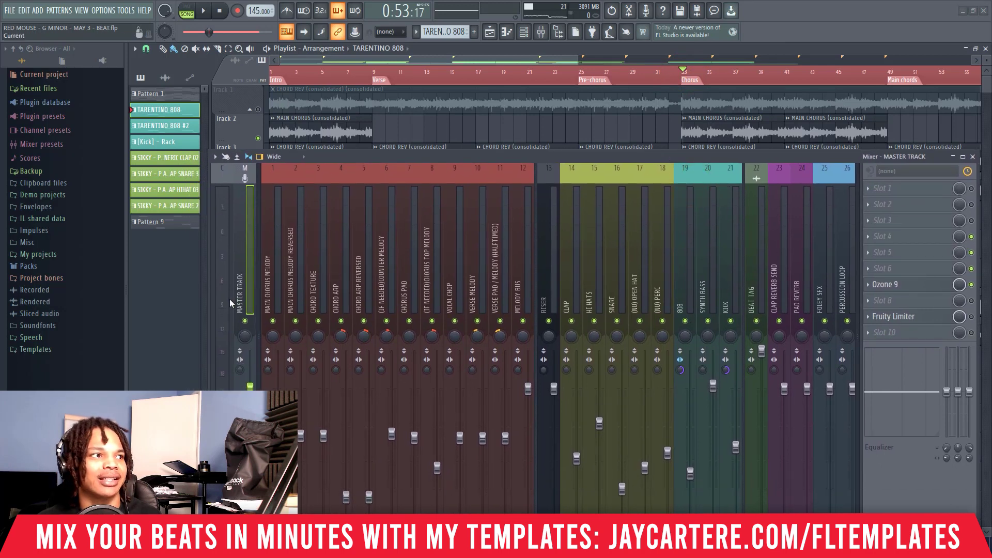
key("space")
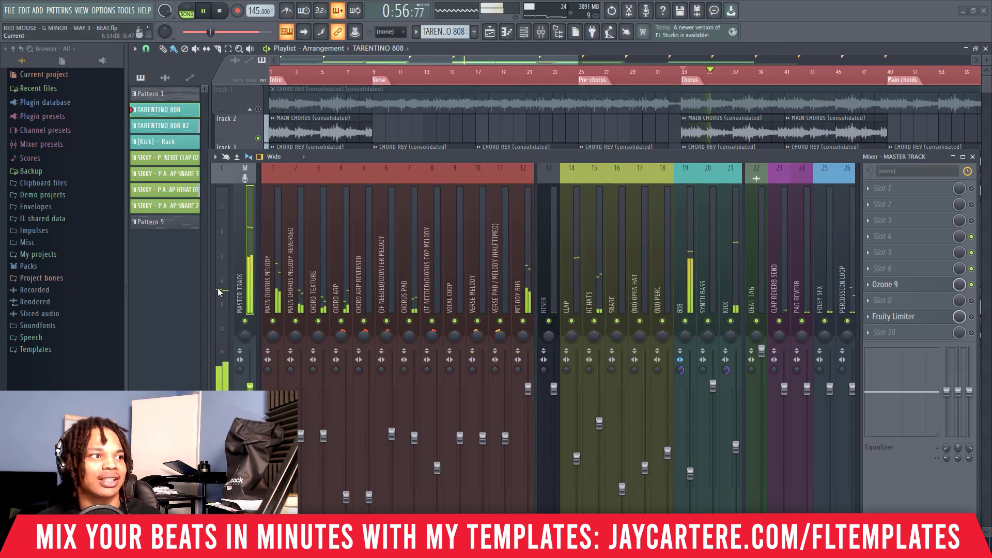
key("space")
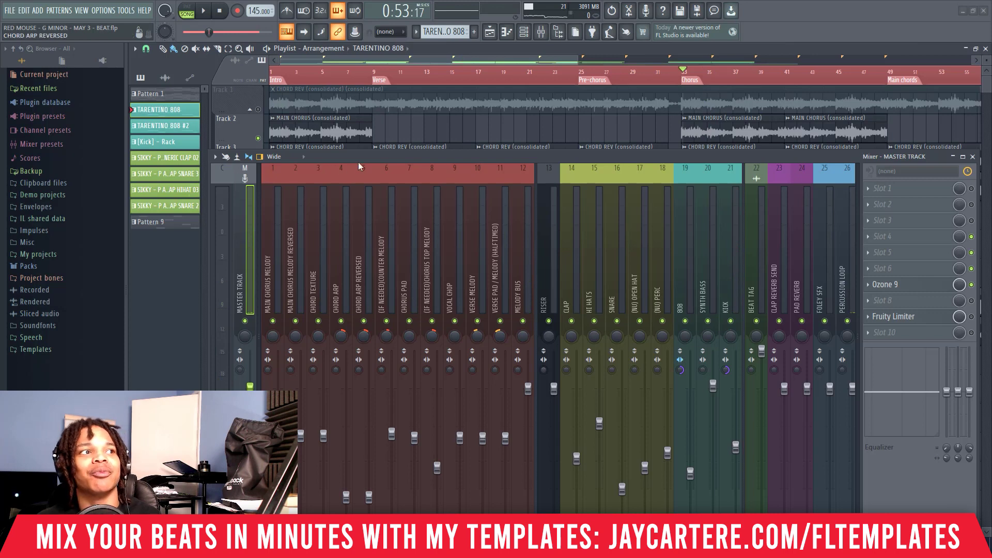
left_click_drag(359, 158, 547, 170)
left_click_drag(665, 175, 541, 157)
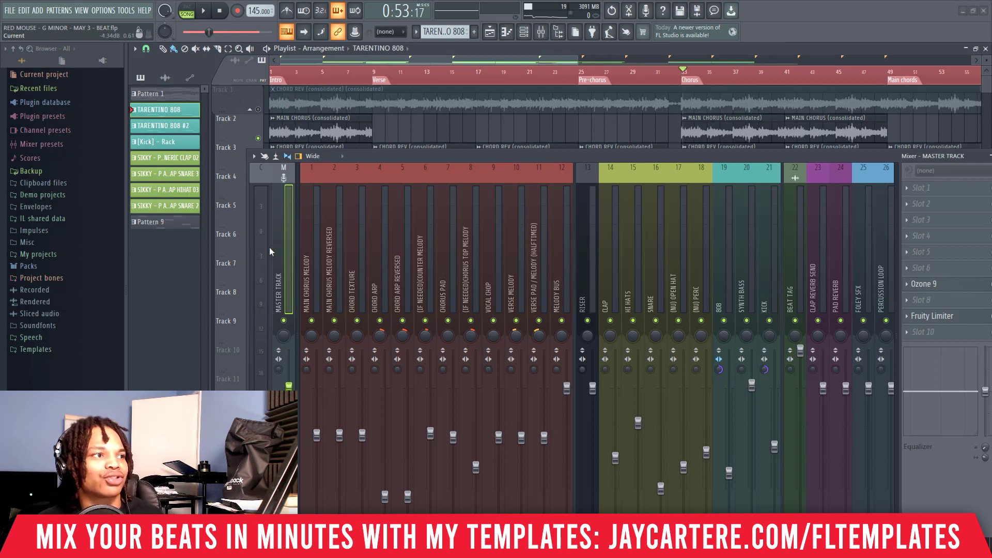
left_click_drag(379, 157, 577, 127)
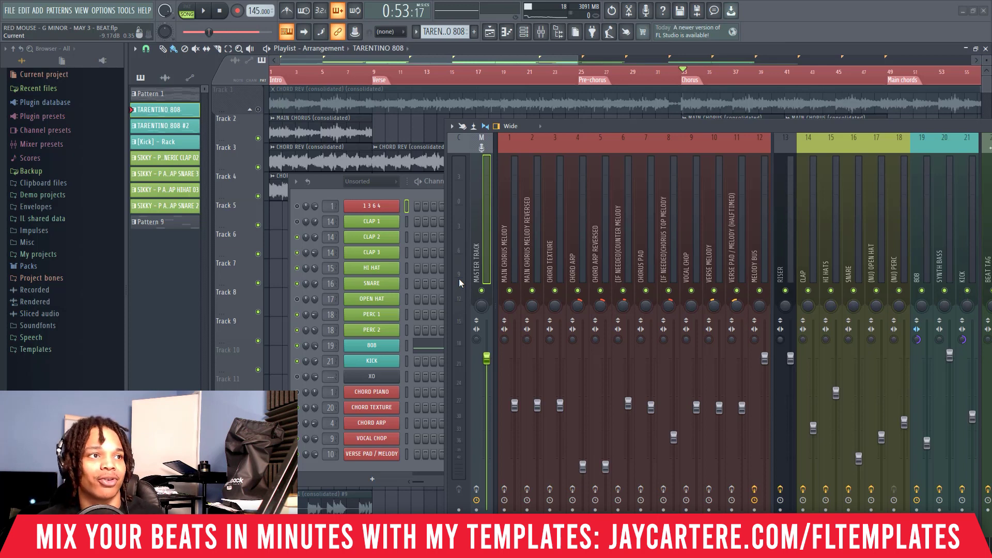
left_click_drag(575, 134, 556, 124)
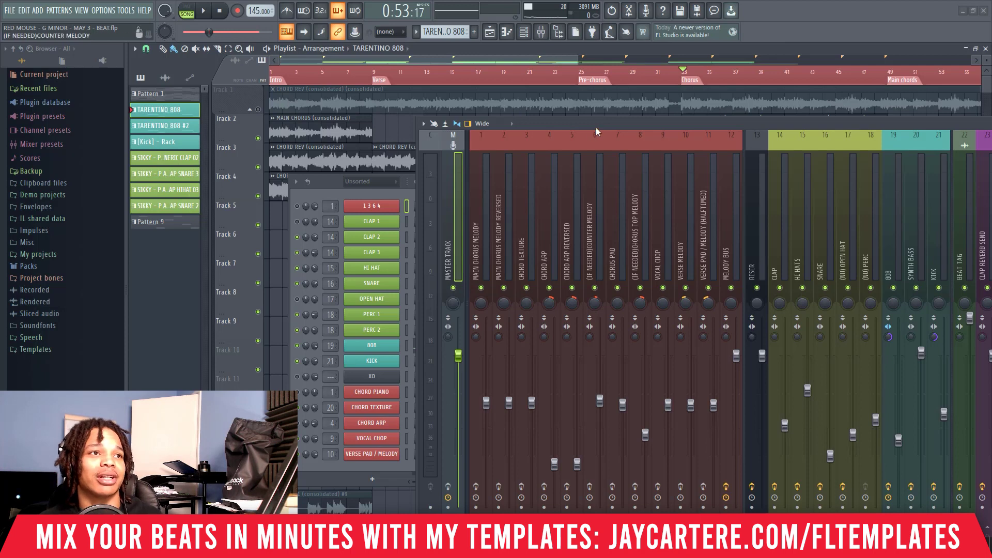
left_click_drag(594, 125, 451, 113)
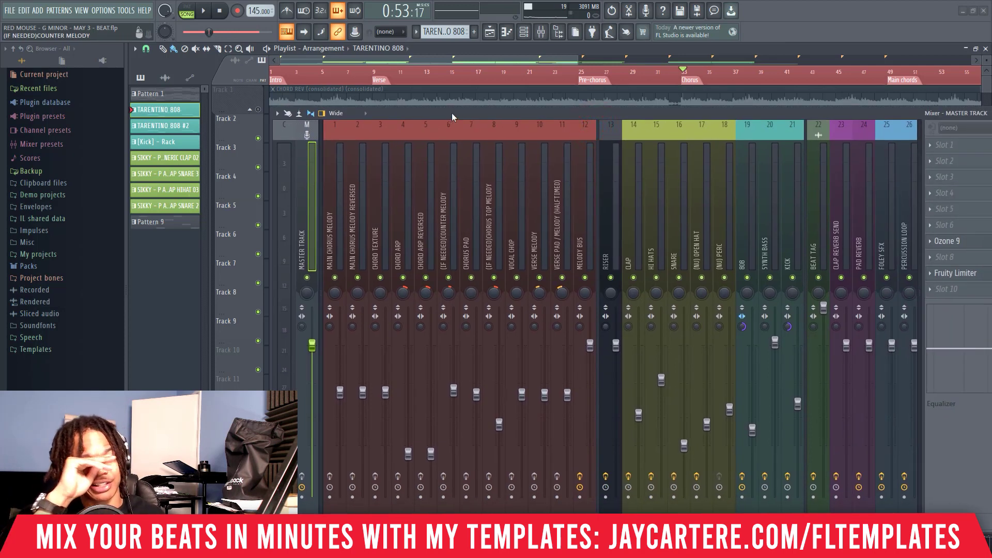
- Show and reposition the channel rack, and bring the mixer back in front with its effect slots in view
key("F6")
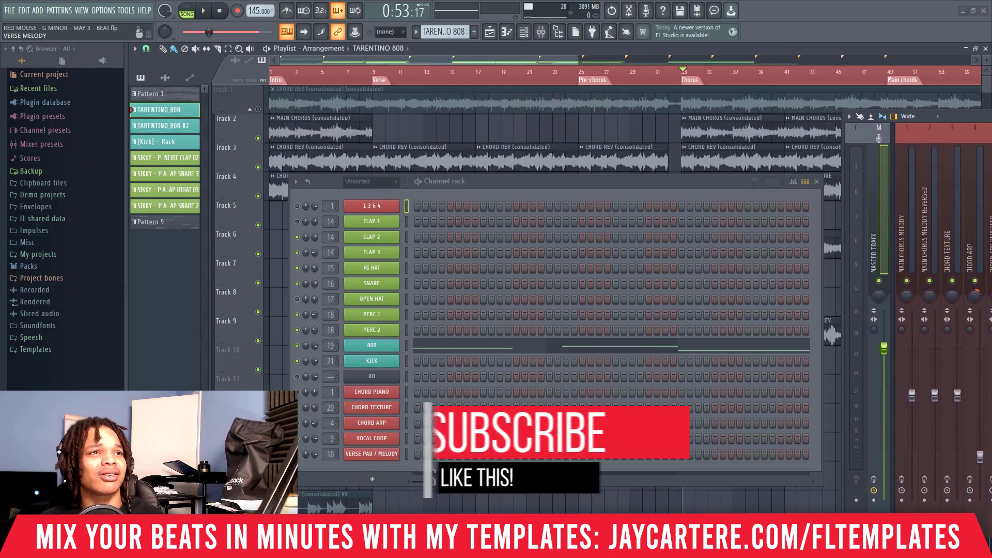
left_click_drag(653, 184, 648, 163)
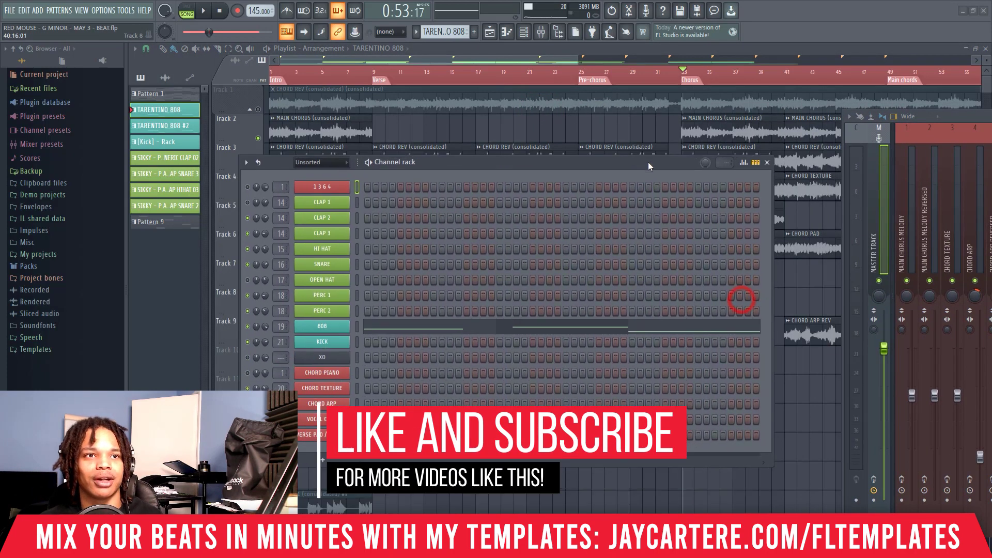
left_click_drag(977, 120, 373, 107)
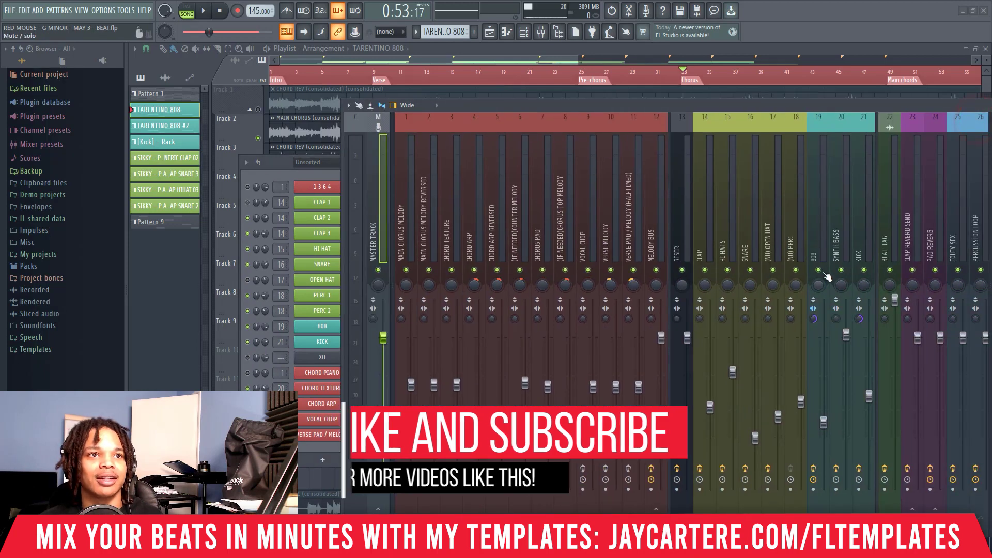
left_click_drag(749, 106, 599, 108)
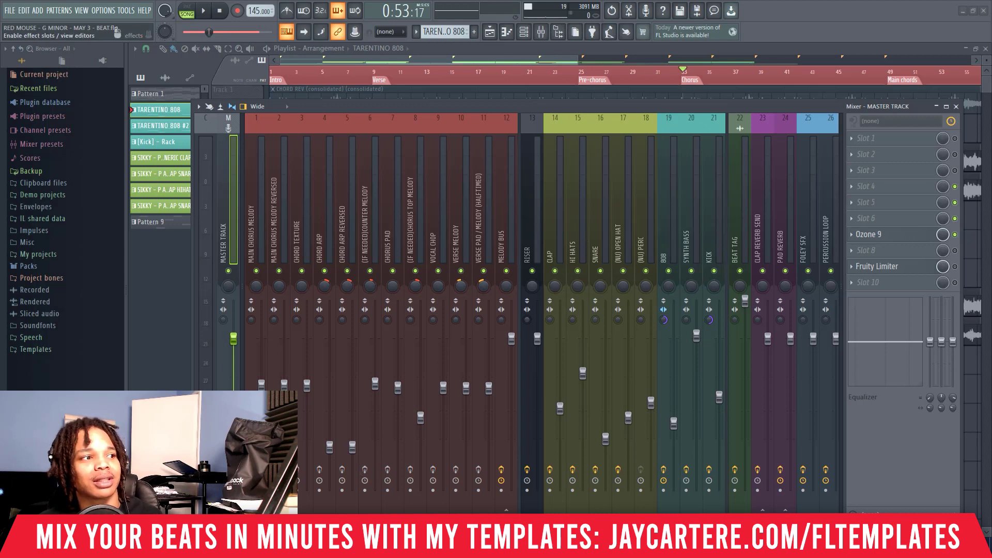
- Clear the mixer off the playlist, place the playhead at the Chorus marker, and play the arrangement from there before stopping
left_click_drag(408, 107, 989, 149)
scroll(578, 57, "down", 3)
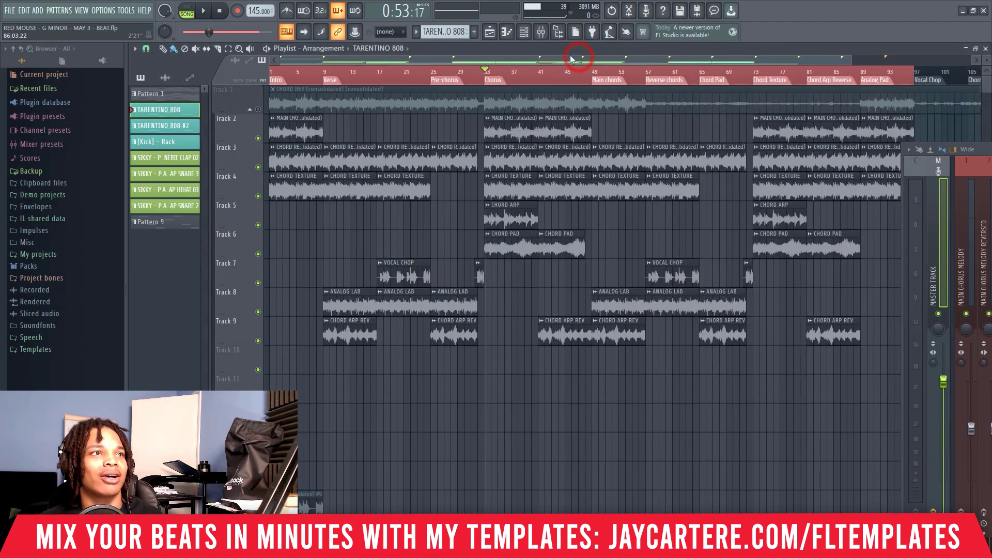
left_click(488, 71)
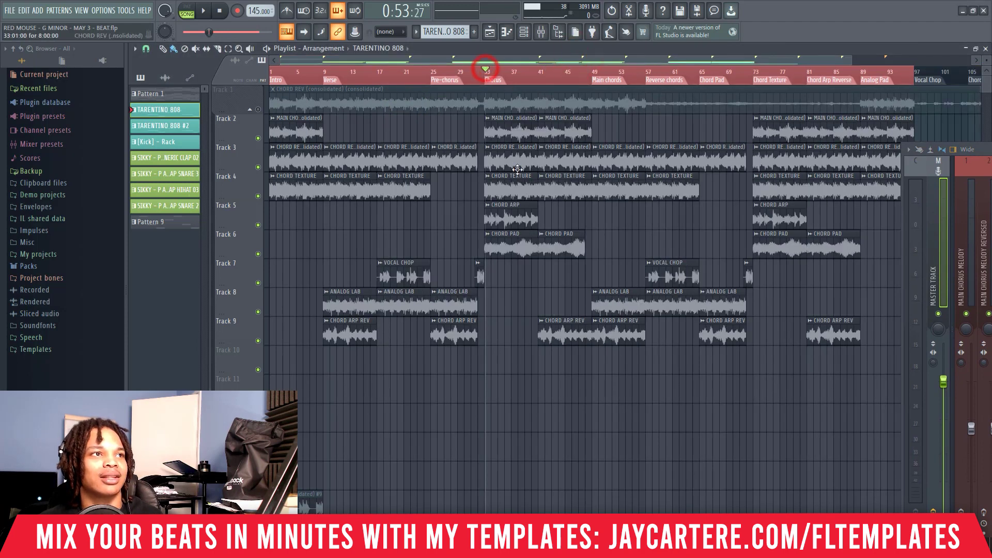
key("space")
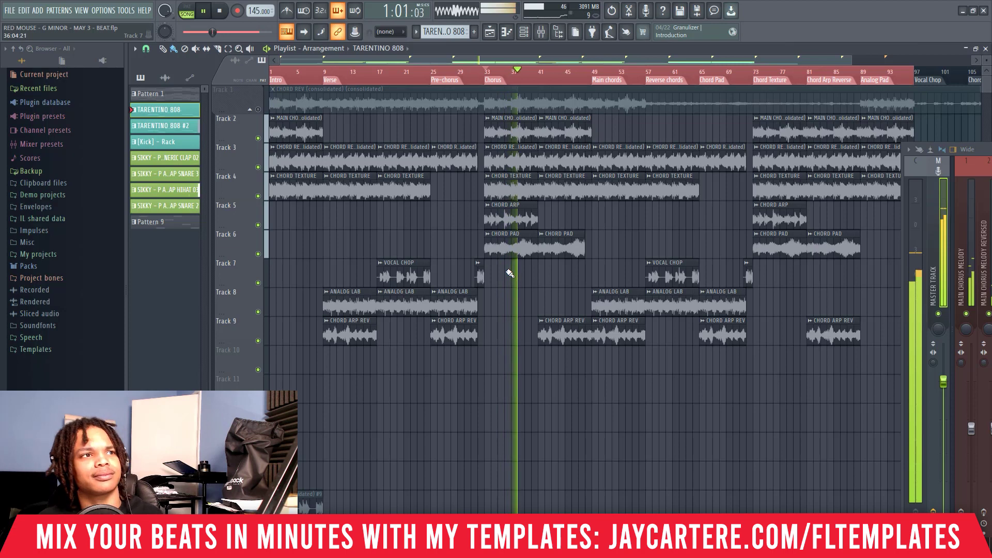
key("space")
- Place the mixer next to the playlist clips and replay the chorus to watch the track and master levels
key("F9")
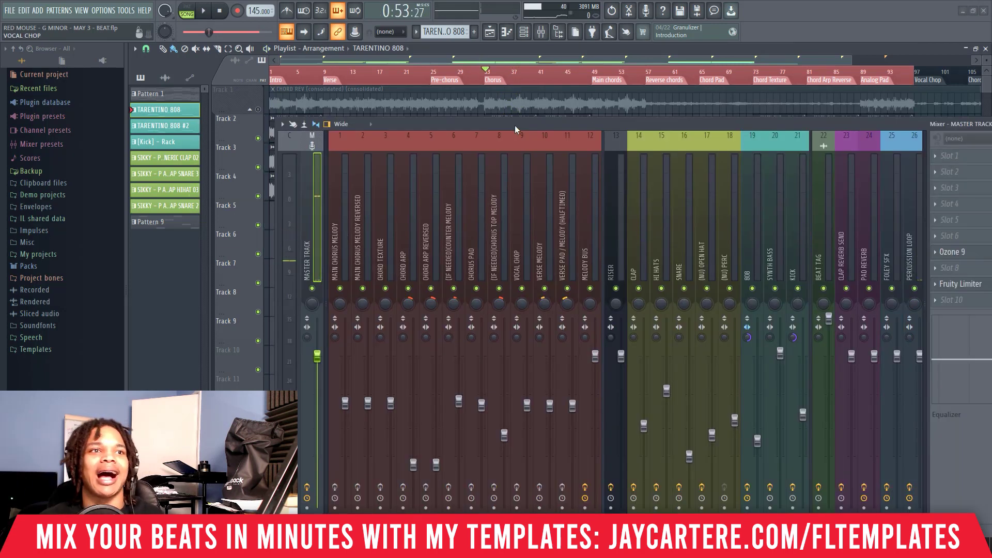
left_click_drag(608, 122, 915, 163)
key("space")
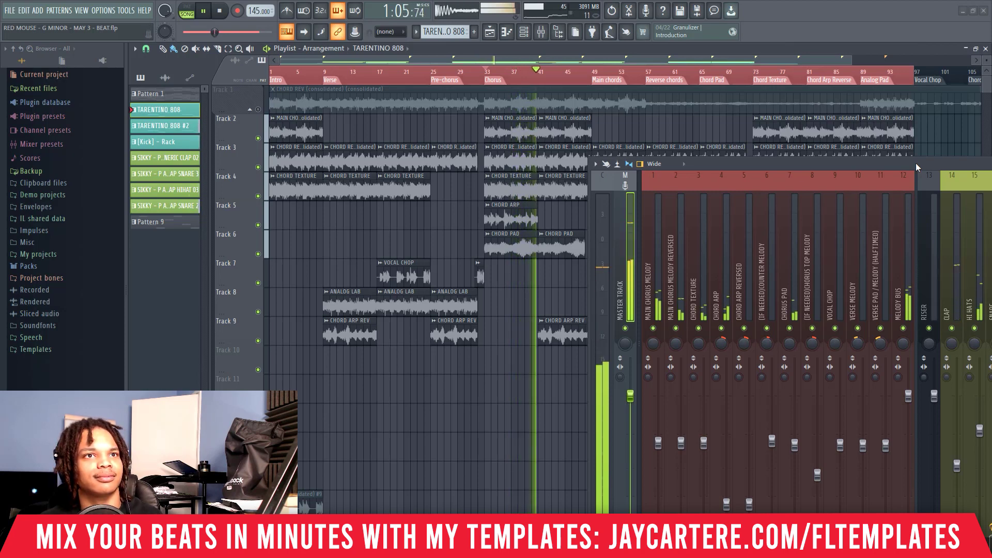
key("space")
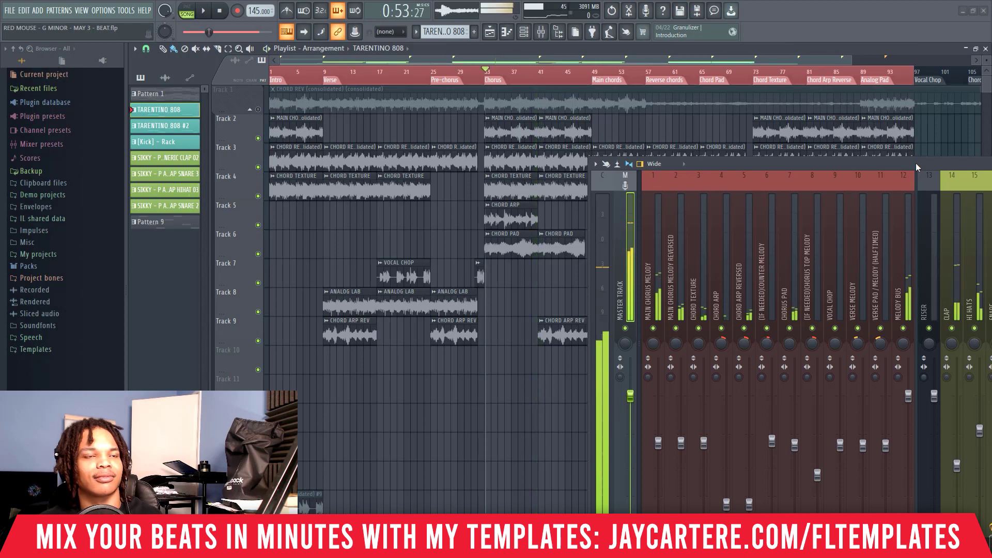
- Bring the full mixer into view over the playlist and unmute the 808 track
left_click_drag(915, 163, 674, 131)
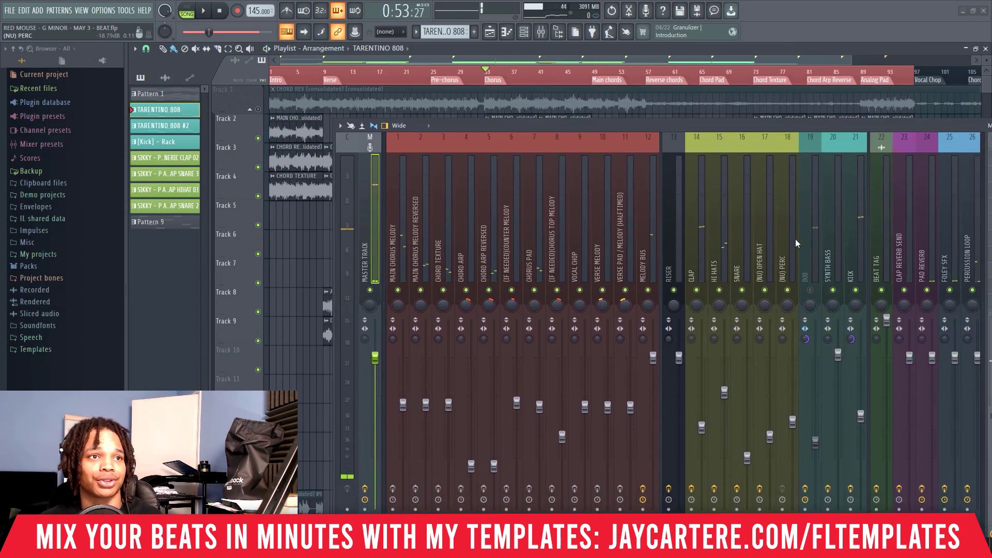
left_click(809, 290)
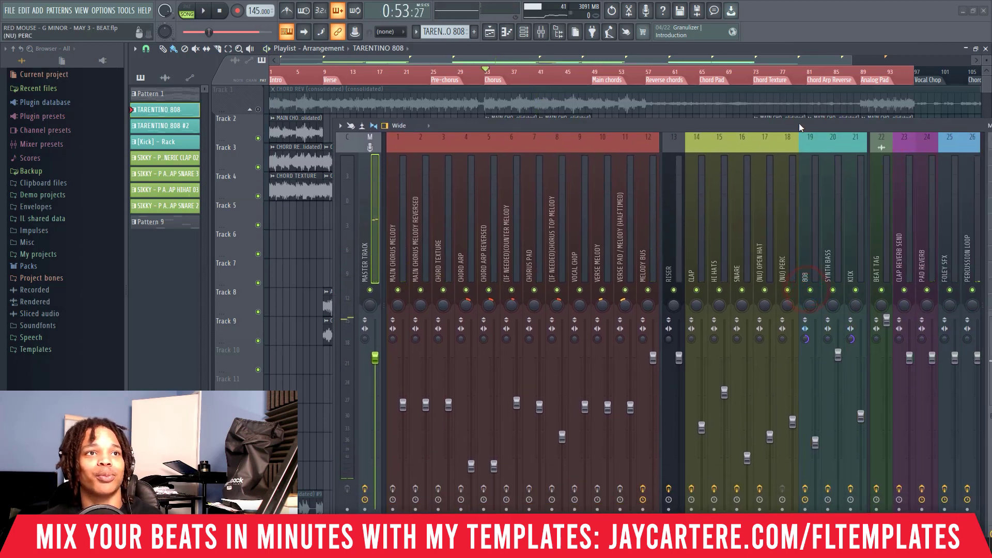
left_click_drag(799, 125, 669, 120)
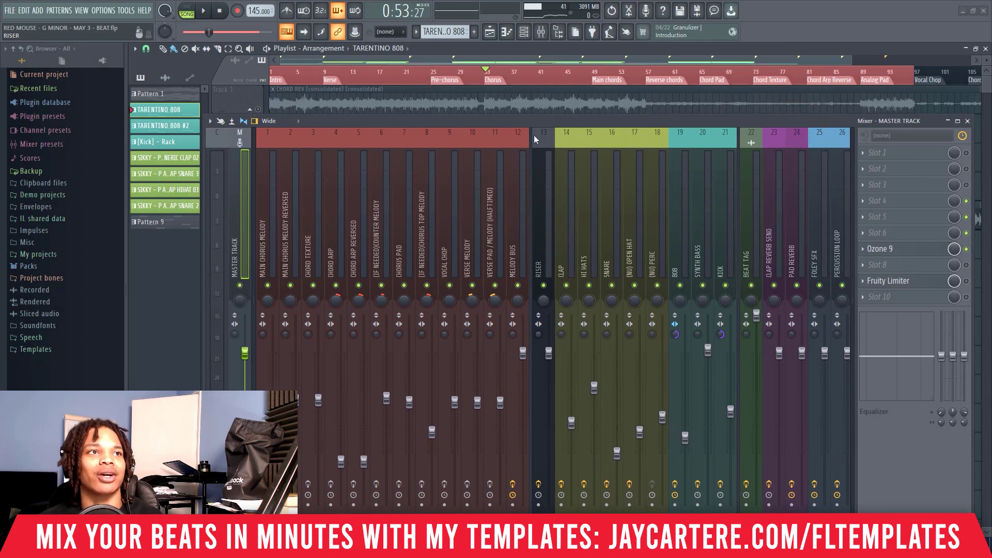
left_click_drag(537, 121, 603, 116)
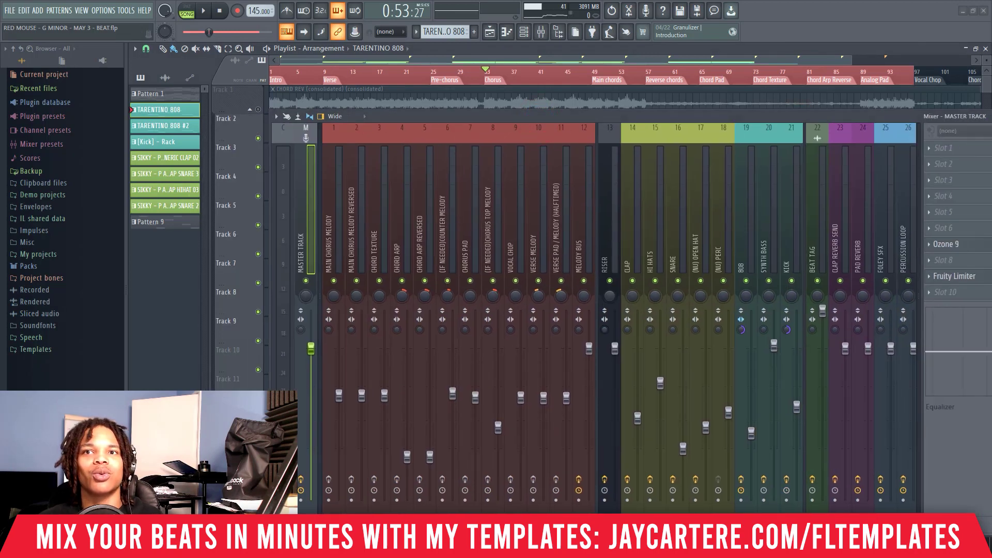
- Show the channel rack and arrange it side by side with the mixer over the playlist
key("F6")
left_click_drag(596, 183, 408, 162)
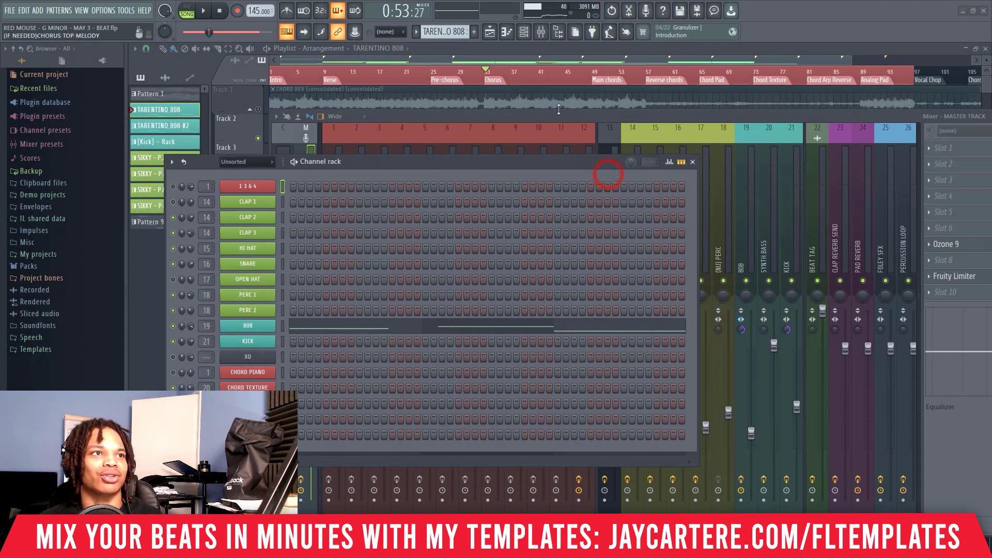
left_click_drag(558, 109, 814, 177)
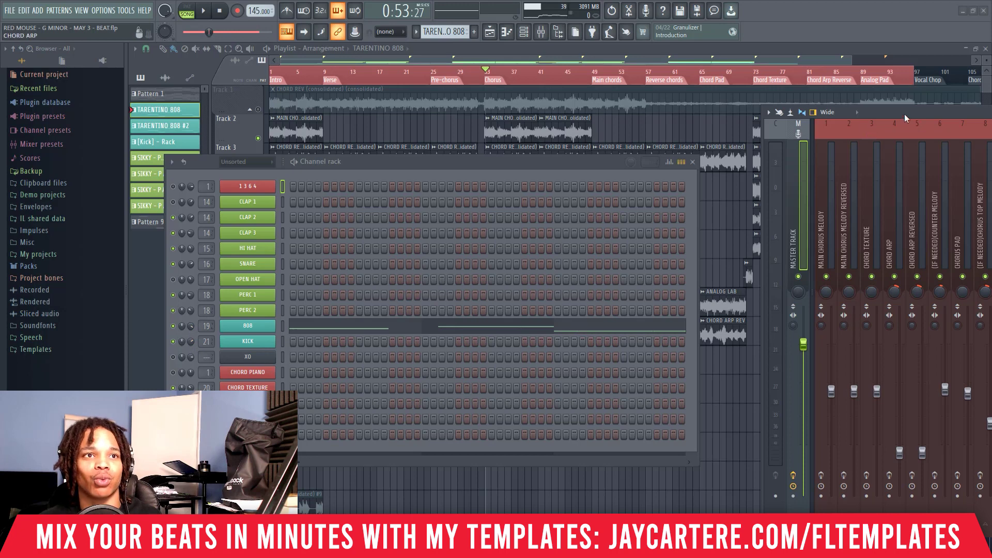
left_click_drag(904, 118, 615, 112)
- Play the chorus briefly to check the master level, stop, and disable the master track's effect slots
key("space")
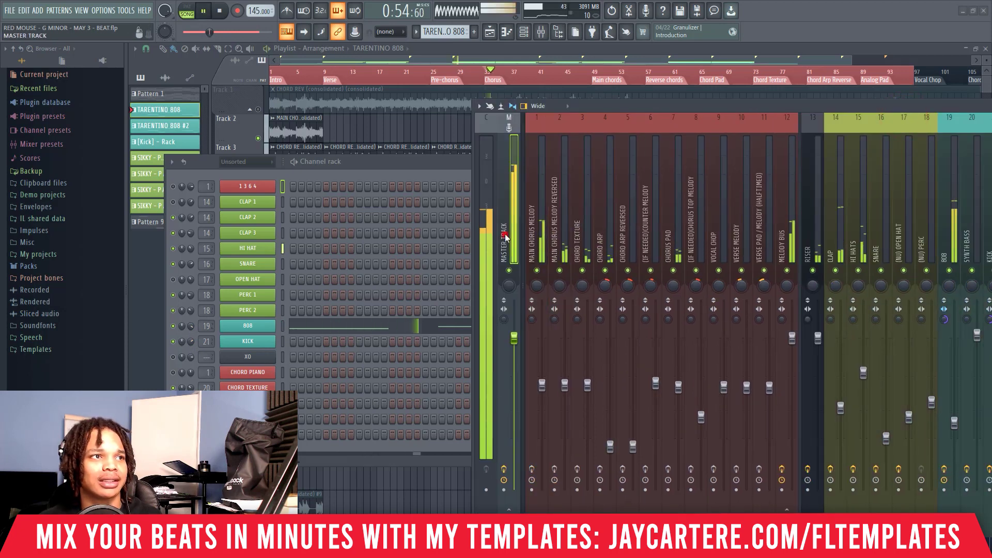
key("space")
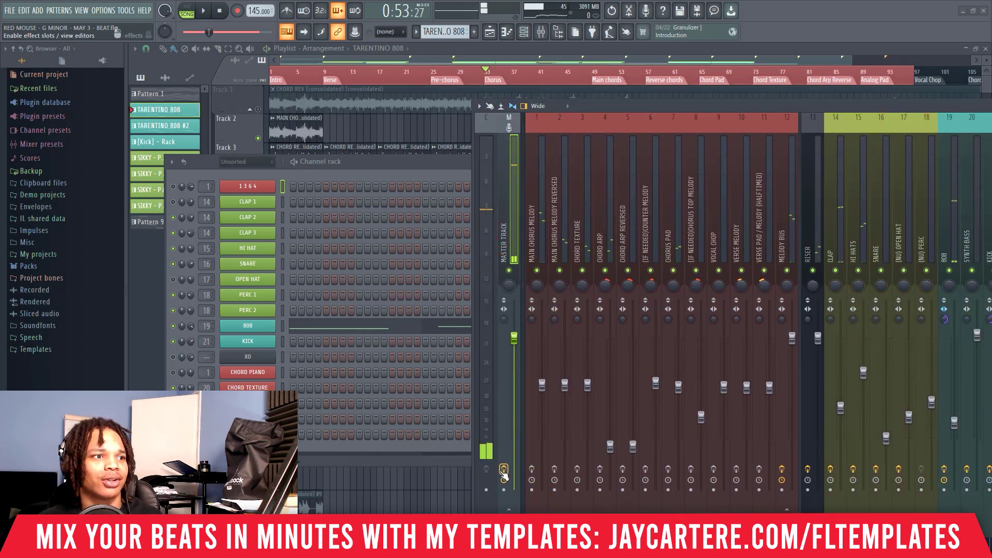
left_click(503, 469)
- Replay the chorus with the master effects bypassed and check the master, 808 and kick levels in the mixer
left_click_drag(918, 113, 874, 108)
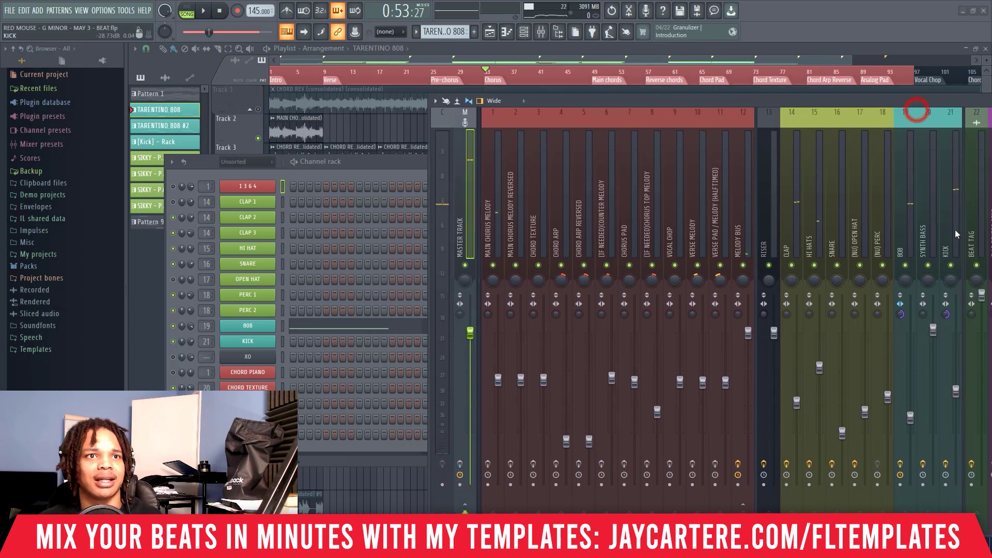
key("space")
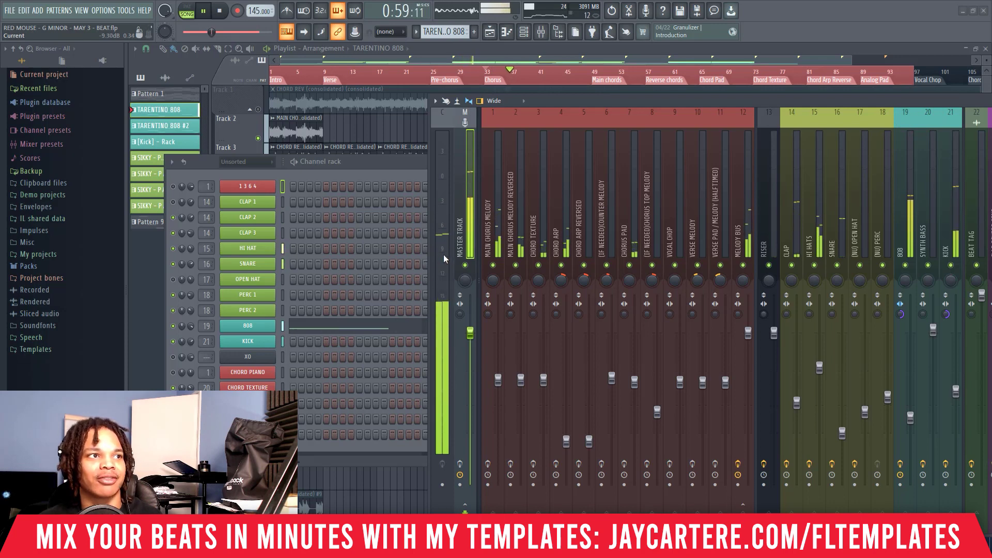
key("space")
left_click_drag(589, 101, 640, 115)
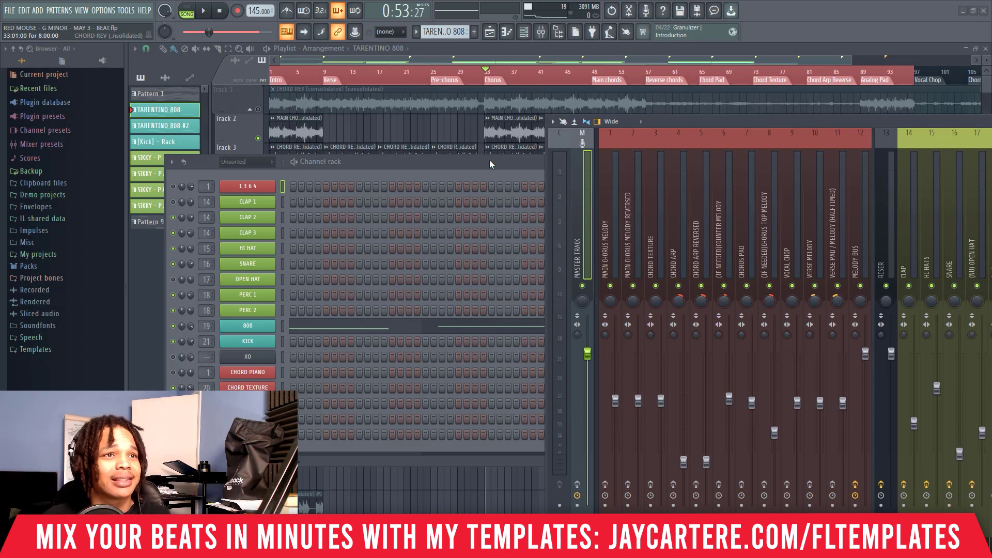
- Bring the full mixer into view and inspect the effects on the main chorus melody and master tracks
left_click_drag(815, 121, 458, 76)
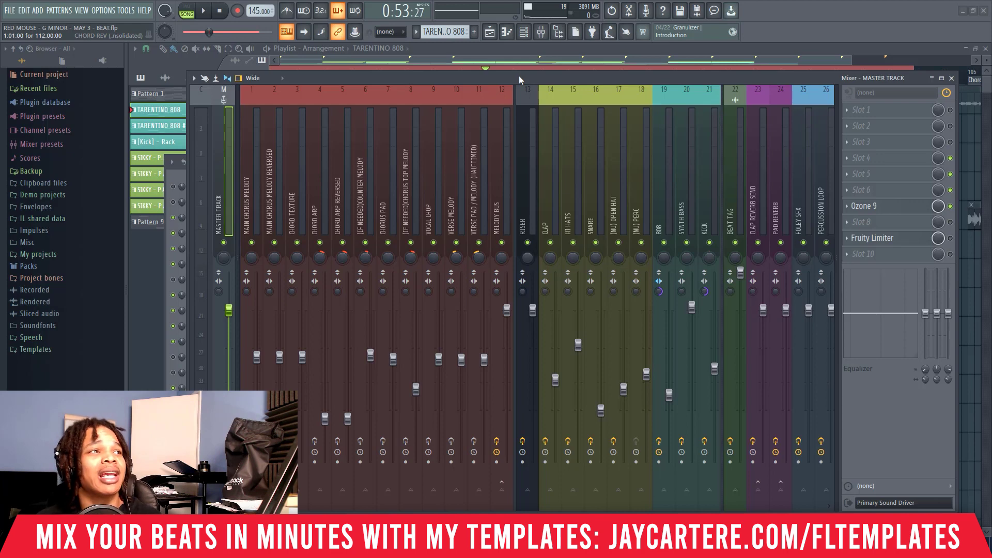
left_click(248, 185)
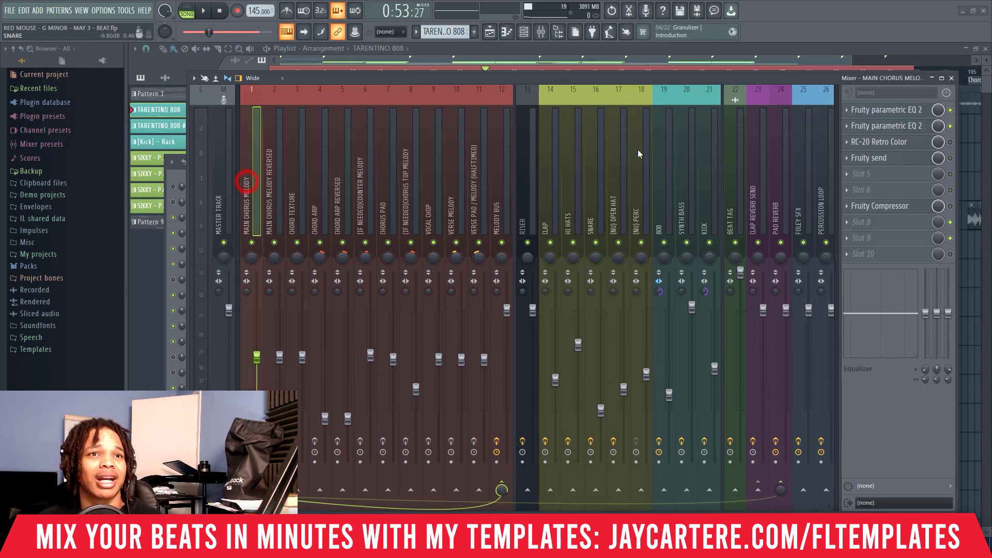
left_click(220, 161)
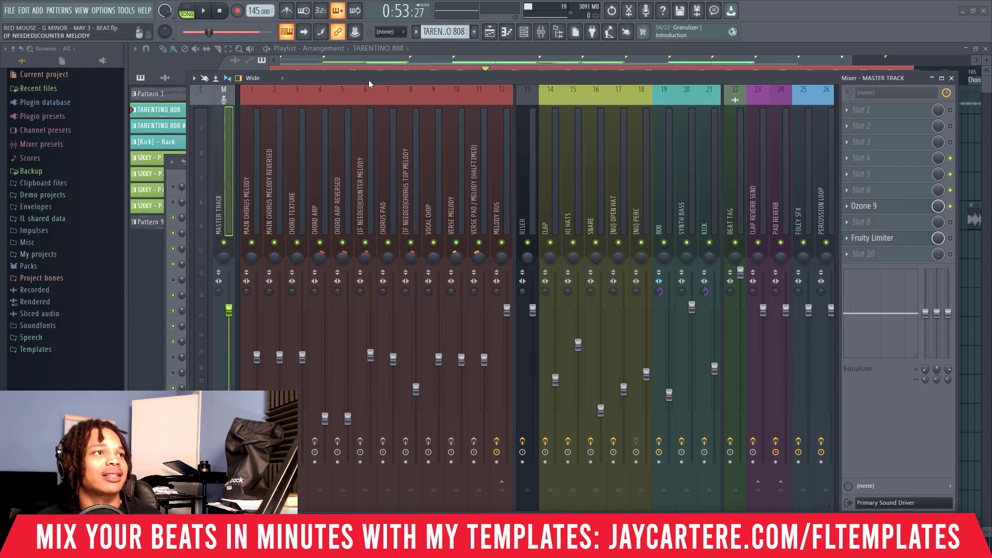
left_click_drag(372, 79, 473, 118)
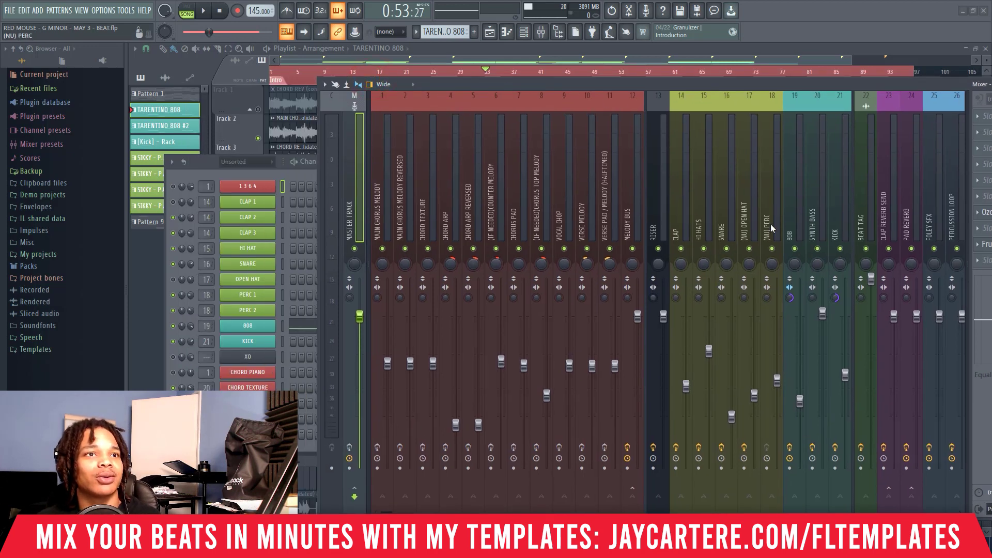
- Arrange the mixer beside the channel rack, mute the kick channel and play the chorus briefly to check the master level
left_click_drag(636, 86, 926, 92)
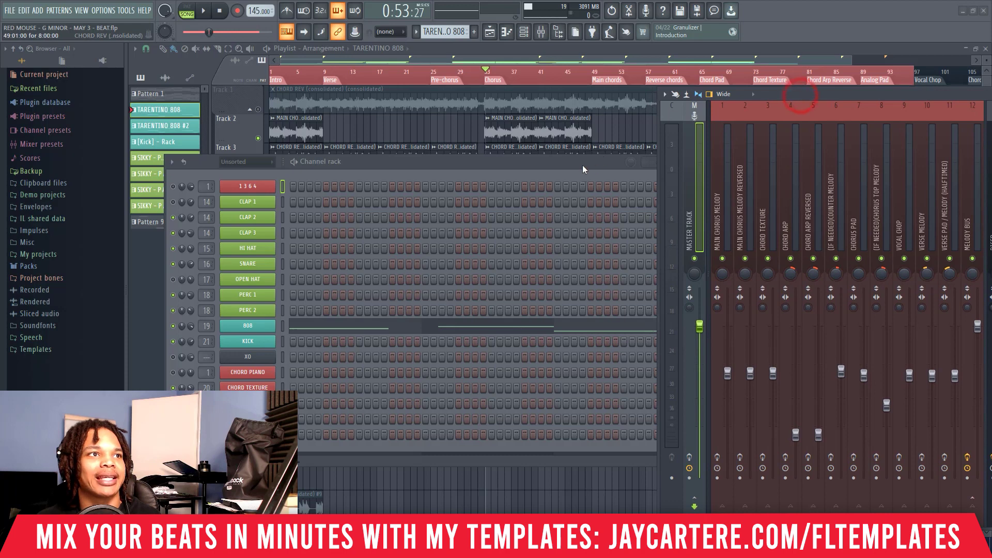
left_click_drag(582, 165, 536, 152)
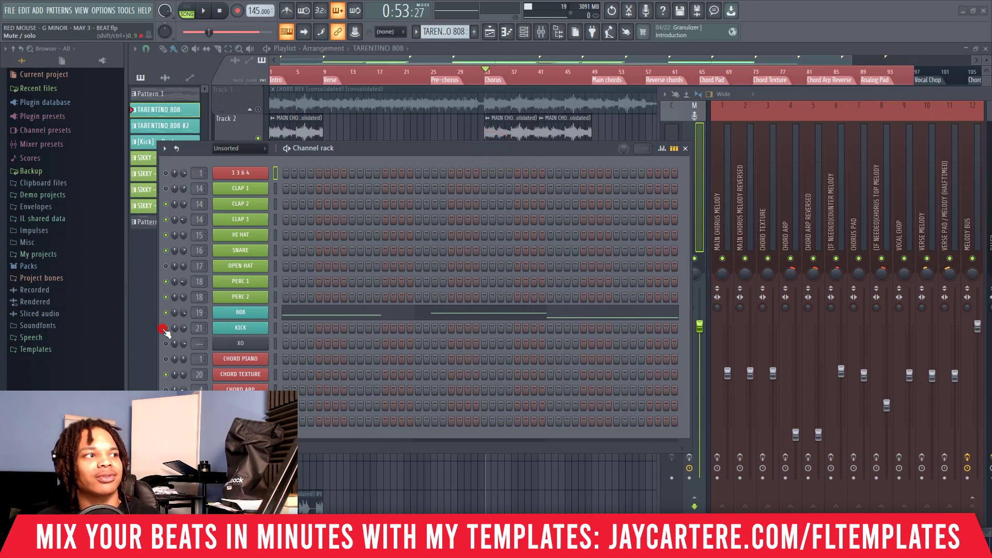
left_click_drag(439, 149, 360, 135)
key("space")
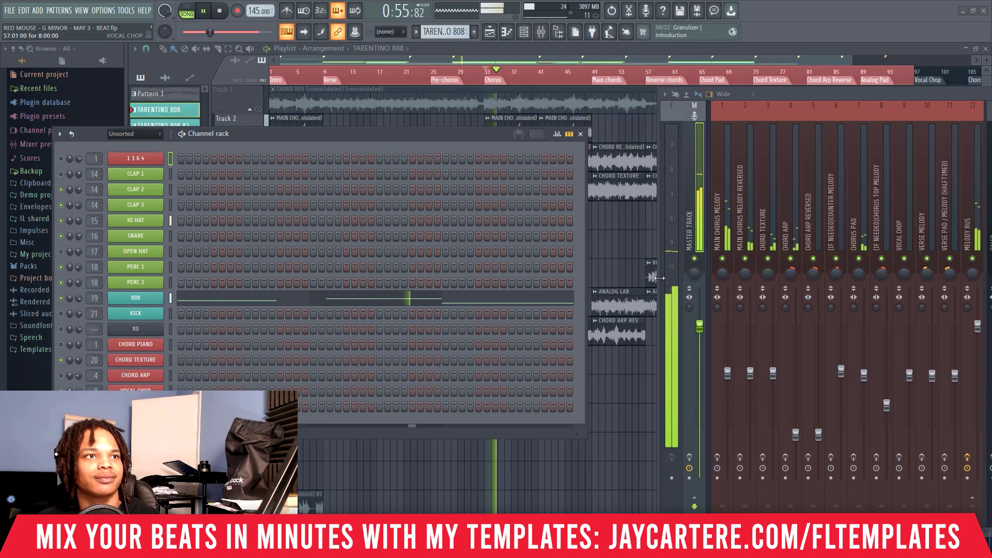
key("space")
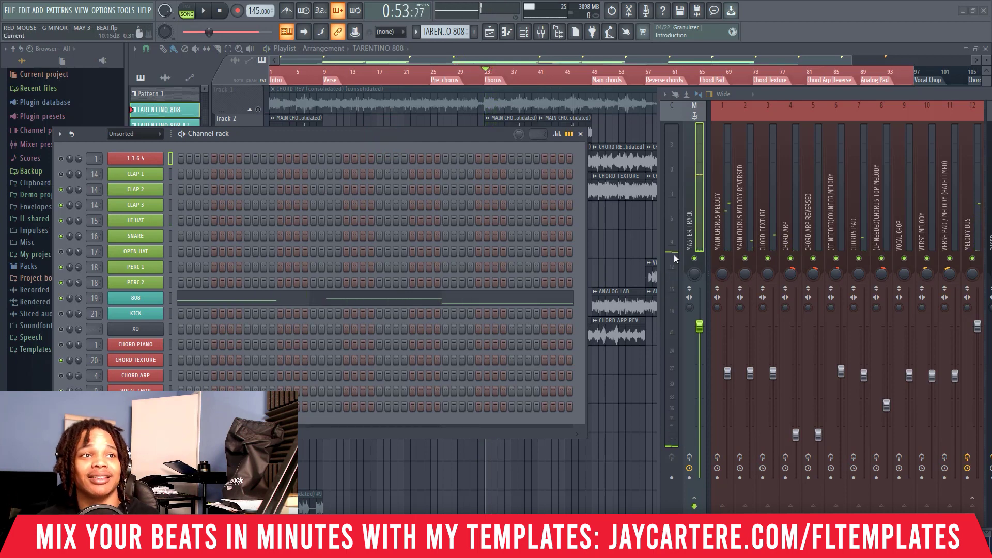
- Lower the 808 channel's volume to 80% and replay the chorus to check the master level without the kick
left_click_drag(405, 133, 457, 136)
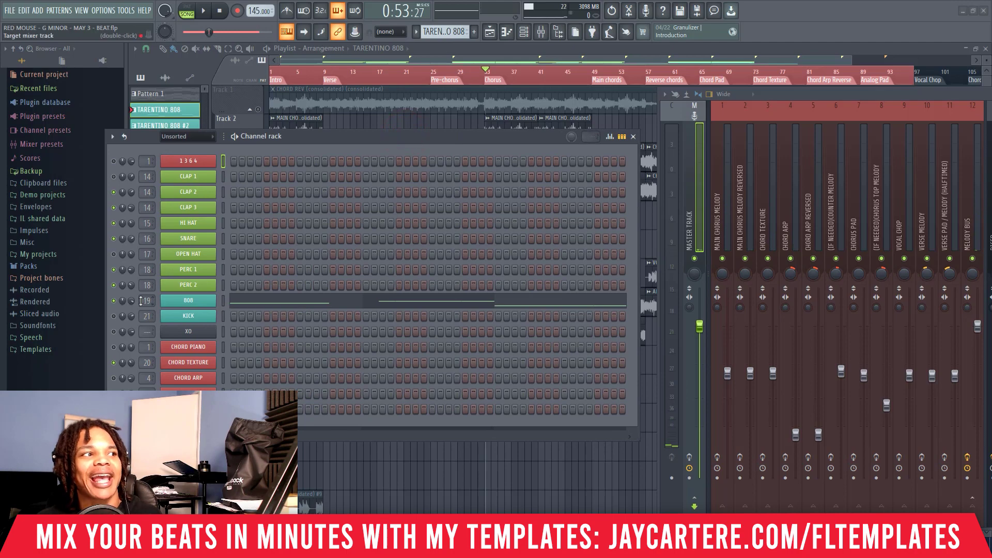
left_click_drag(129, 299, 129, 306)
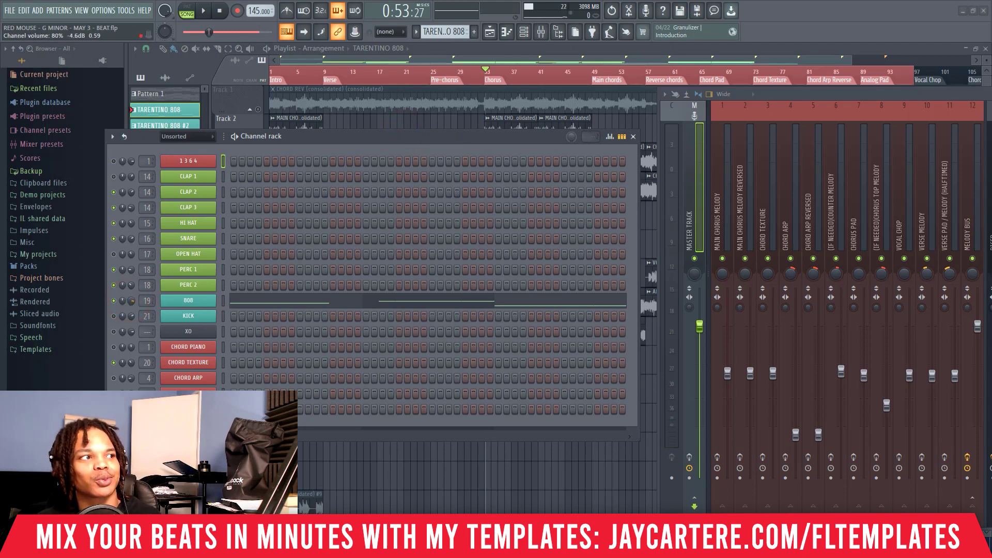
key("space")
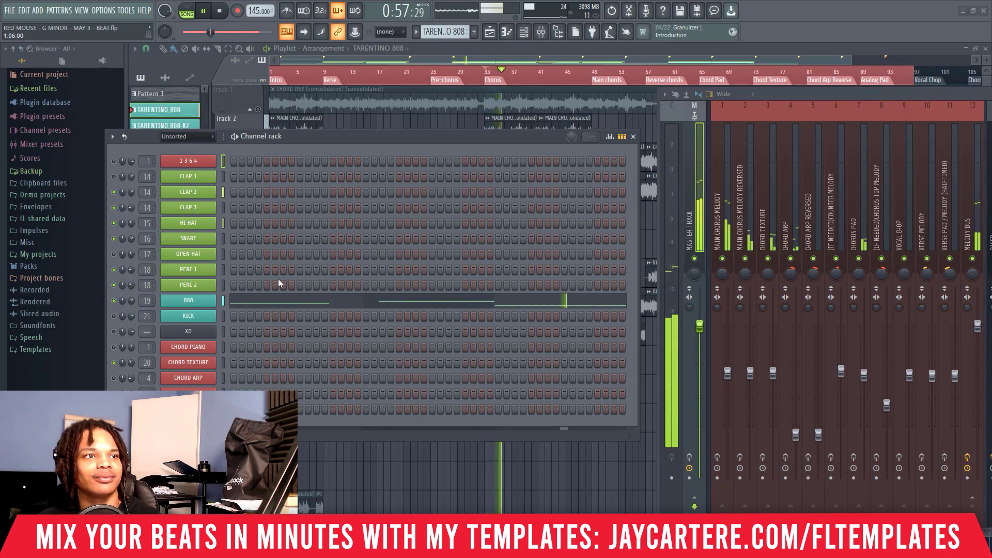
key("space")
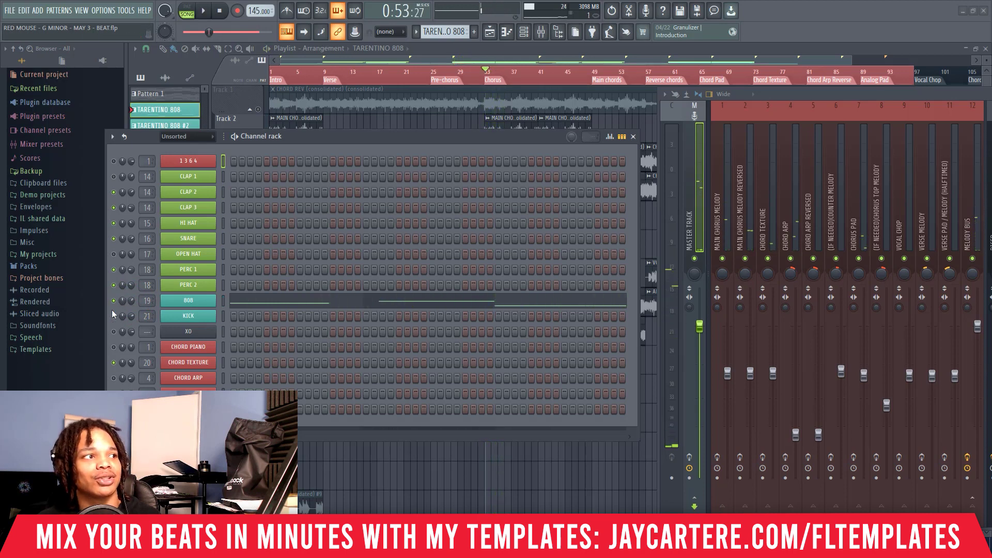
- Unmute the kick channel, lower its volume and replay the chorus with the master effects bypassed to check the level
left_click(114, 316)
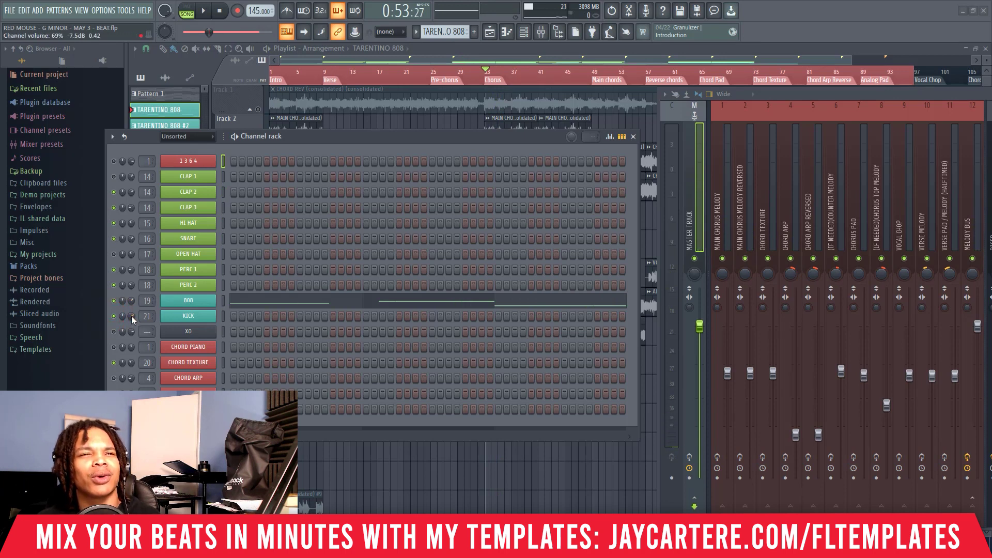
left_click_drag(132, 317, 132, 320)
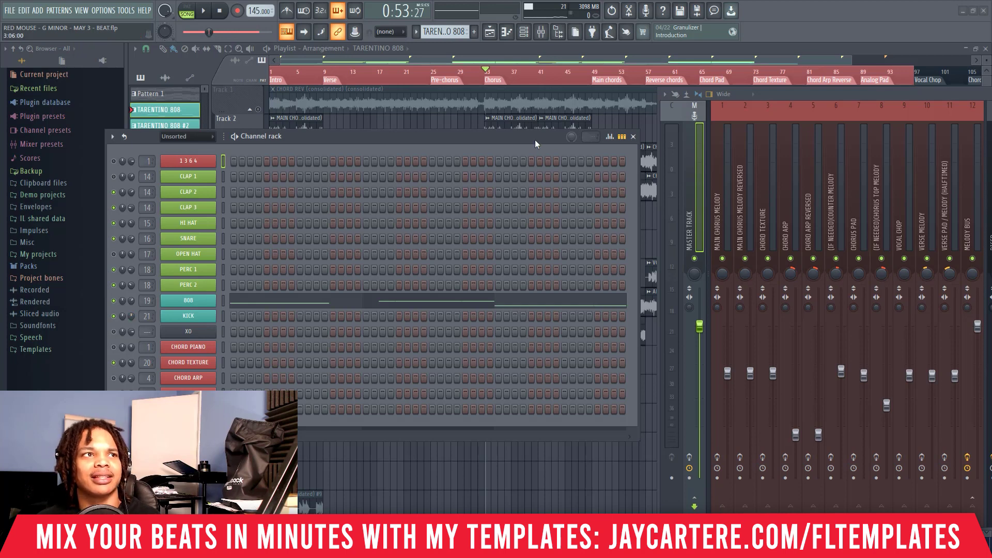
left_click_drag(535, 144, 535, 139)
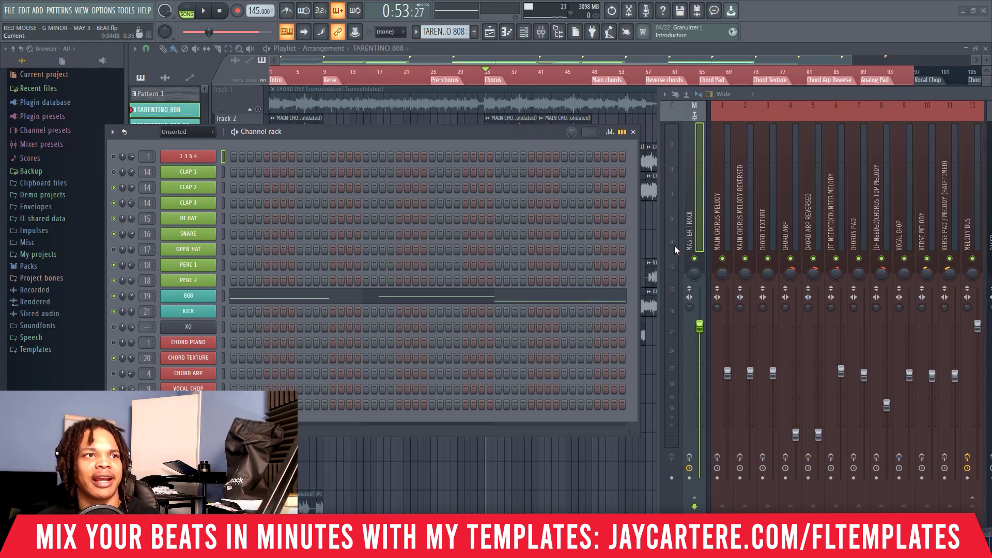
key("space")
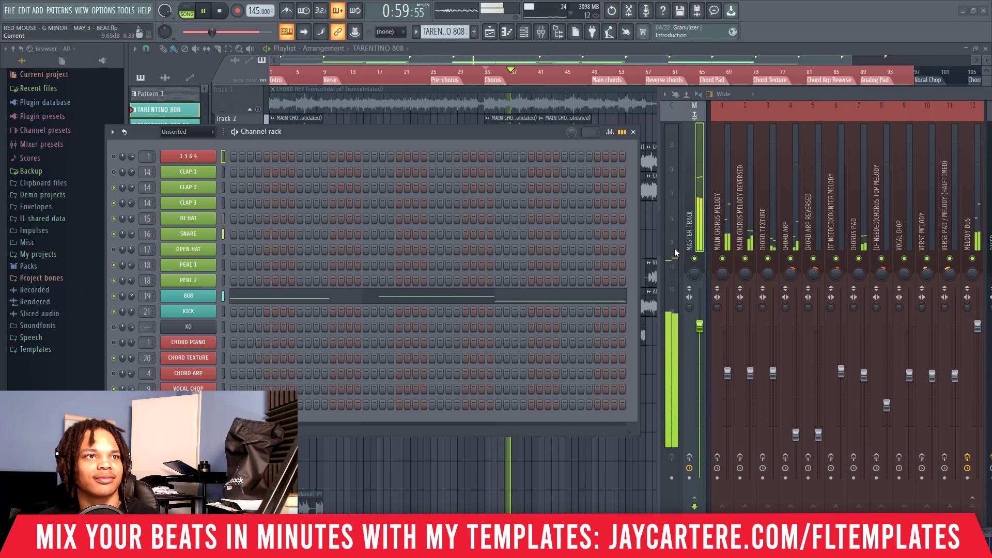
key("space")
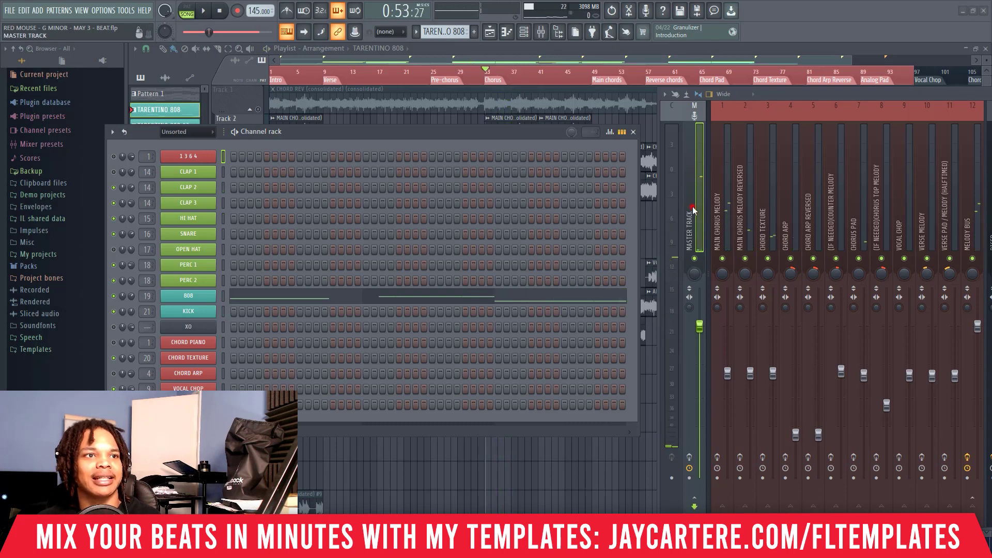
- Enable the master track's effect slots and replay the chorus to check the processed master level
left_click(689, 457)
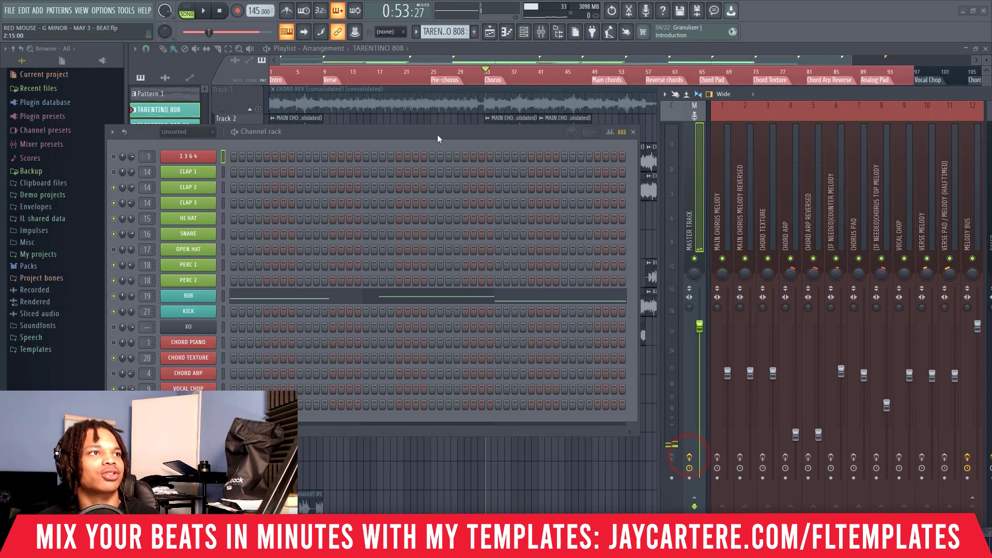
left_click_drag(437, 134, 476, 169)
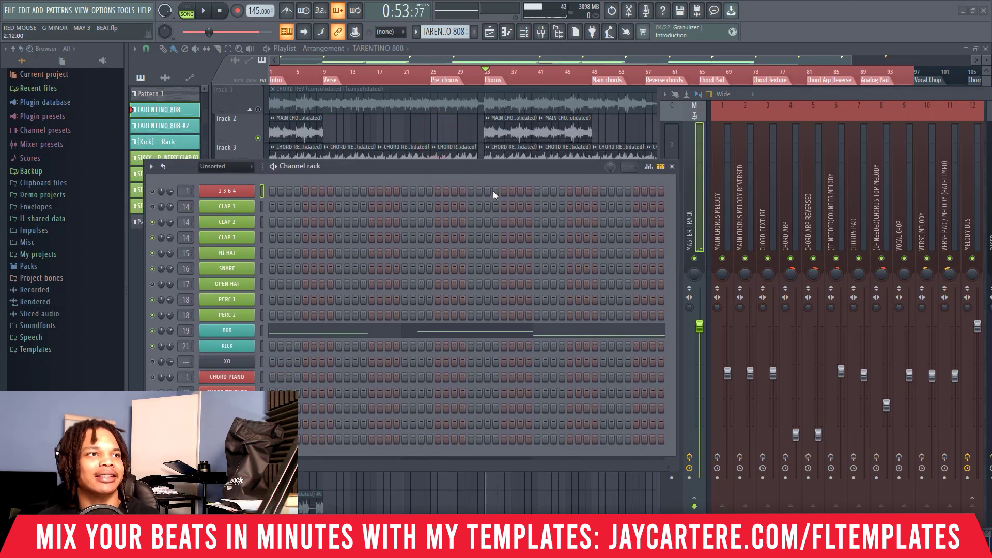
key("space")
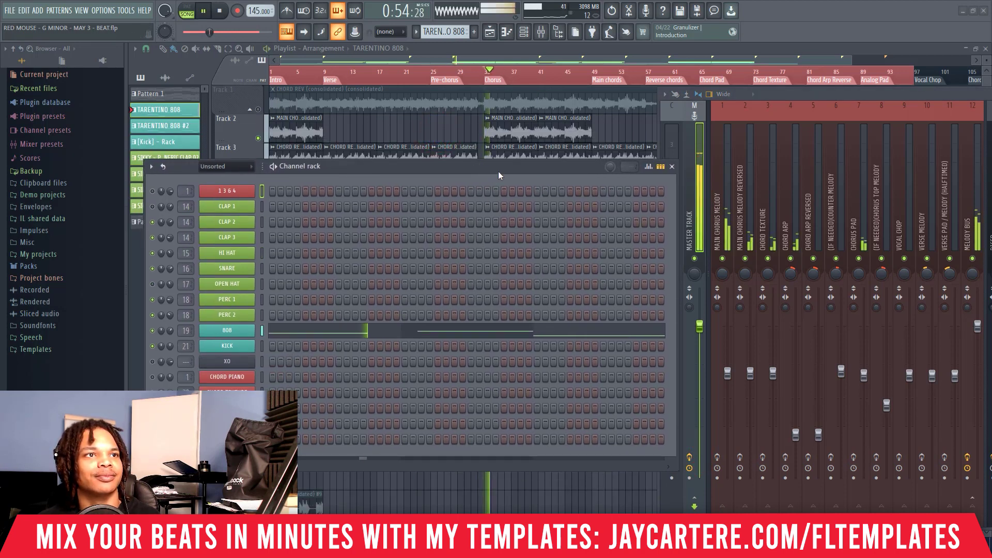
left_click_drag(498, 171, 478, 168)
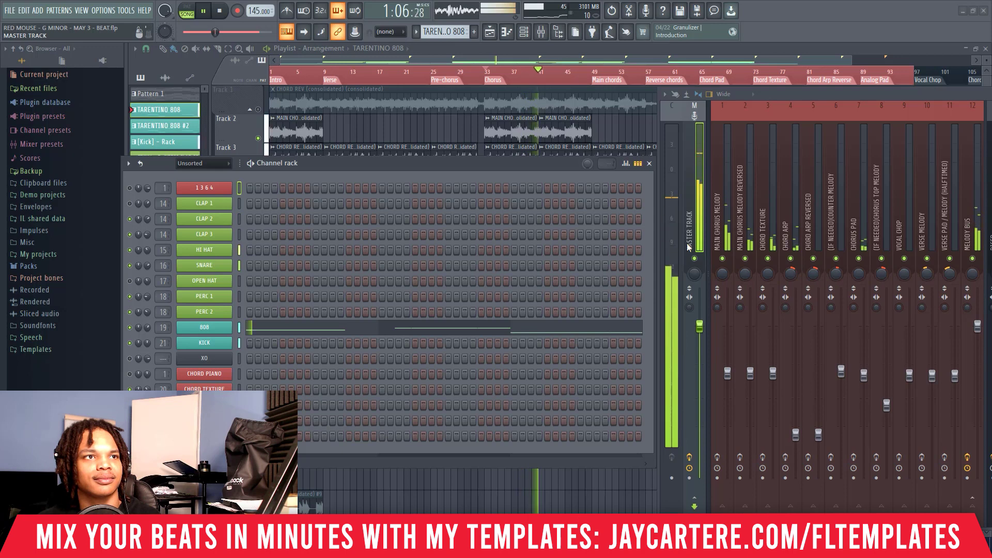
key("space")
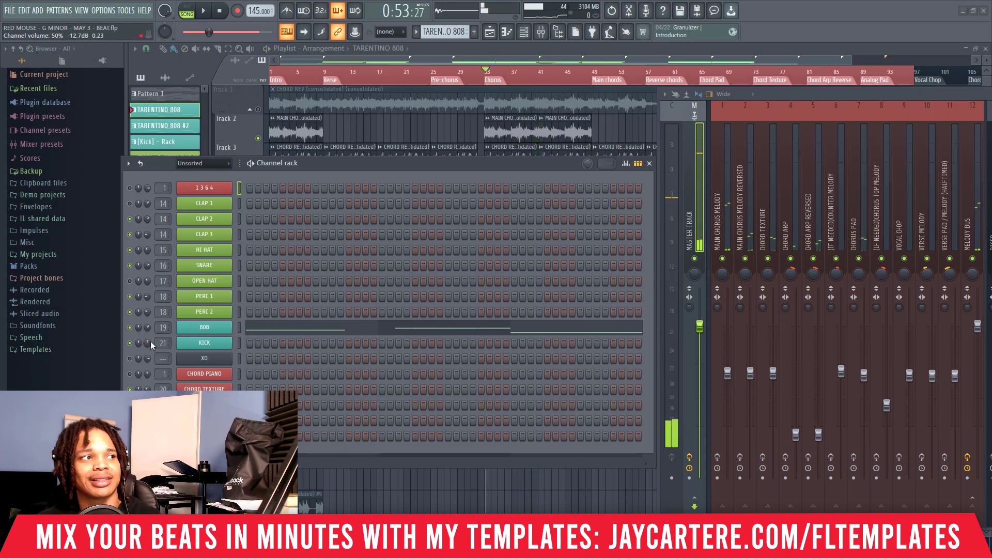
- Raise the kick channel's volume to 58% while listening to the chorus with the master effects on
left_click_drag(150, 343, 150, 339)
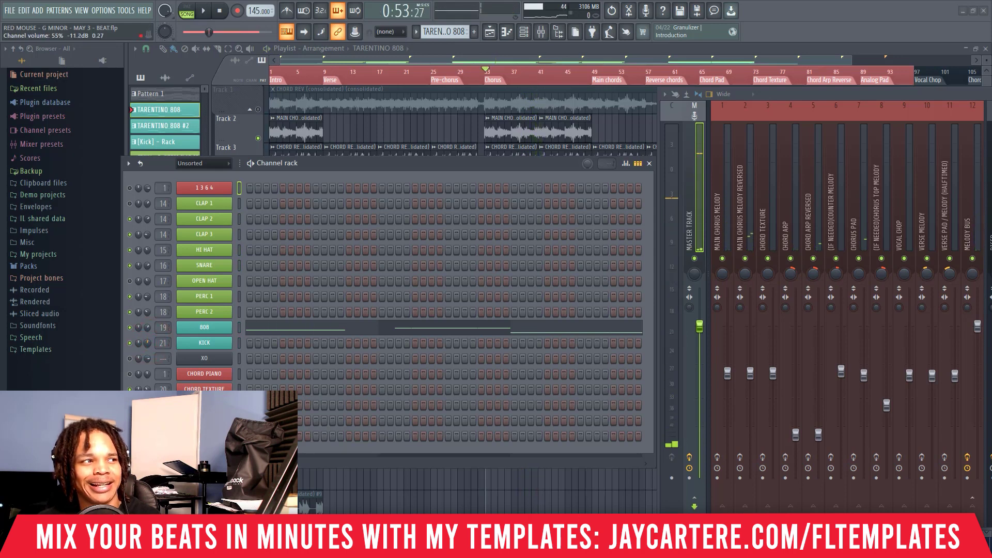
key("space")
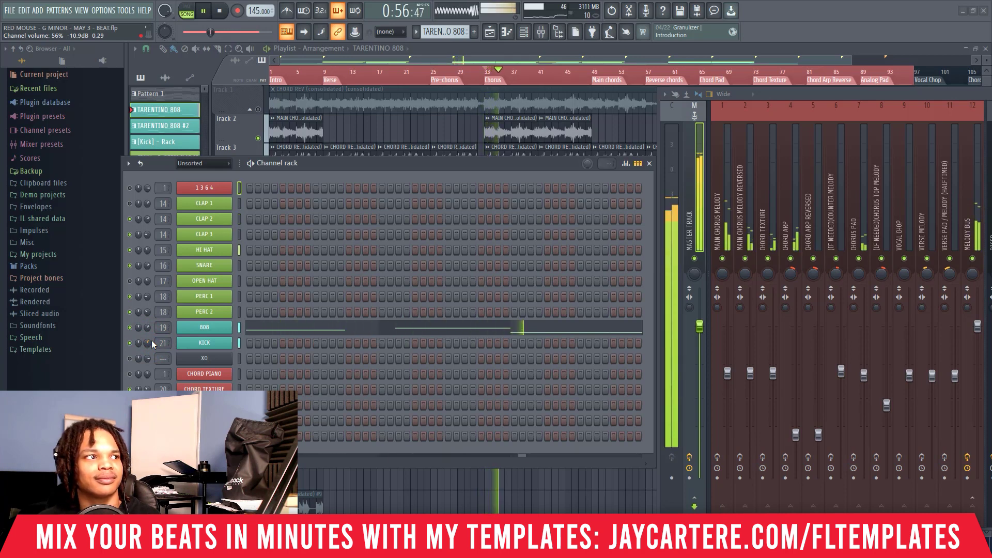
left_click_drag(150, 340, 150, 338)
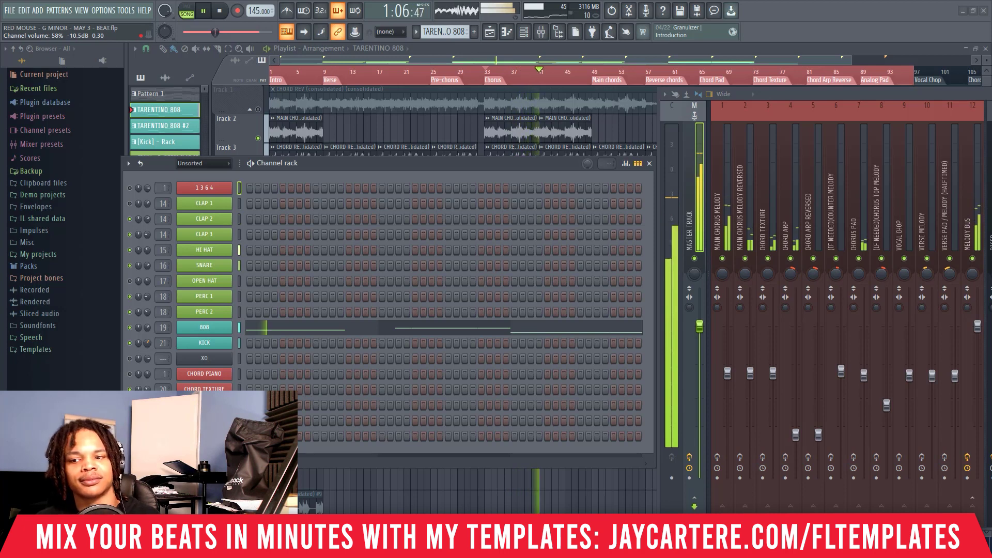
key("space")
- Reposition the mixer over the playlist, disable the master track's effect slots and replay the chorus to check the unprocessed level
left_click_drag(794, 95, 451, 82)
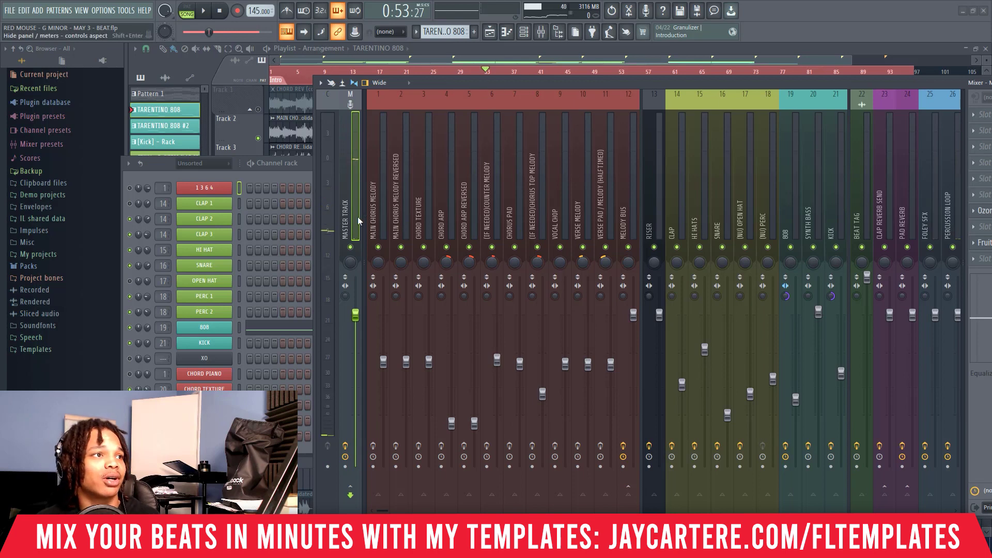
left_click_drag(458, 84, 585, 88)
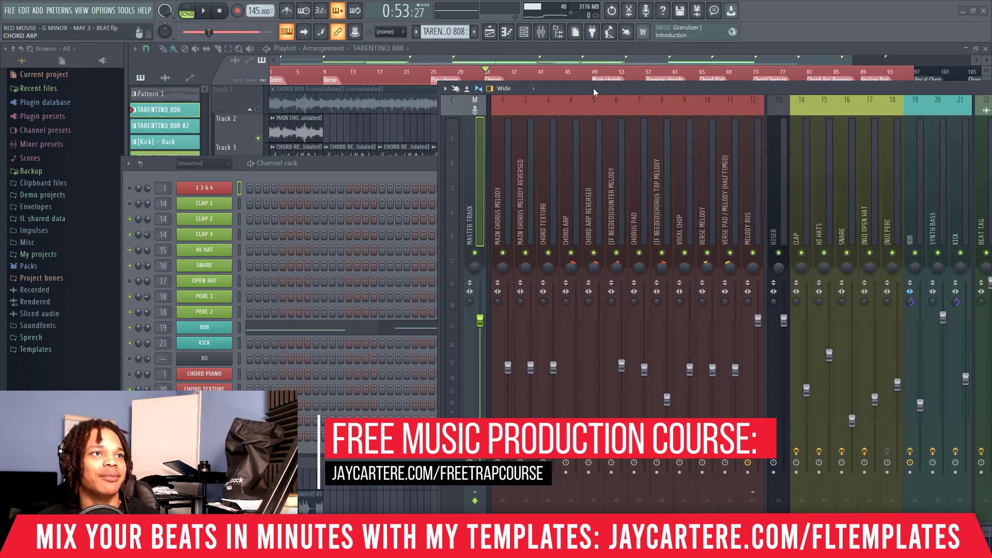
mouse_move(593, 88)
left_mouse_down()
mouse_move(393, 81)
mouse_move(599, 89)
left_mouse_up()
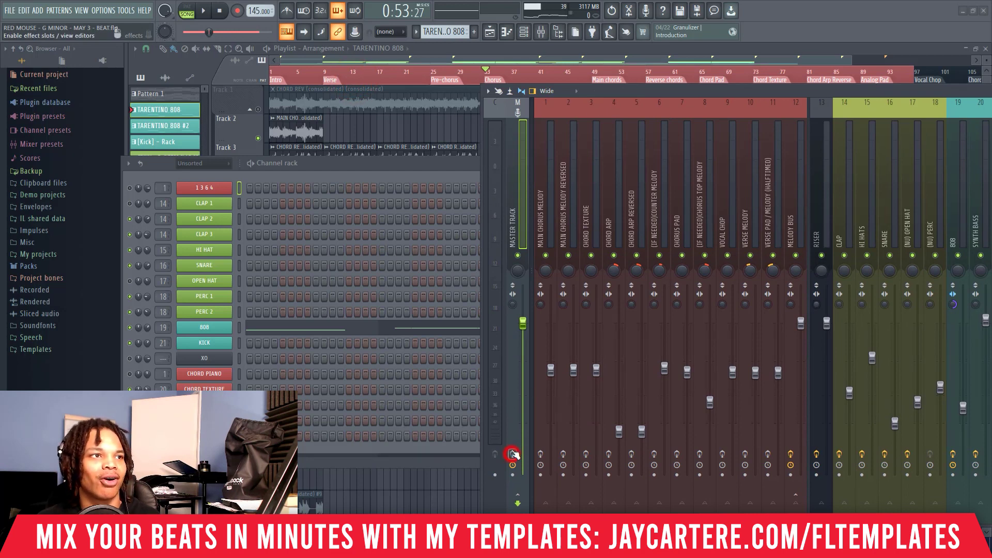
key("space")
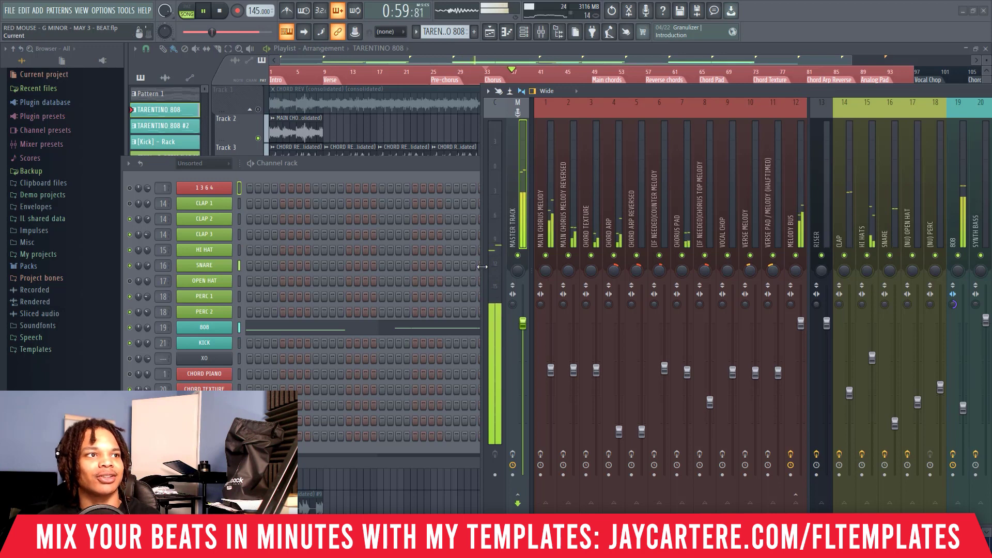
key("space")
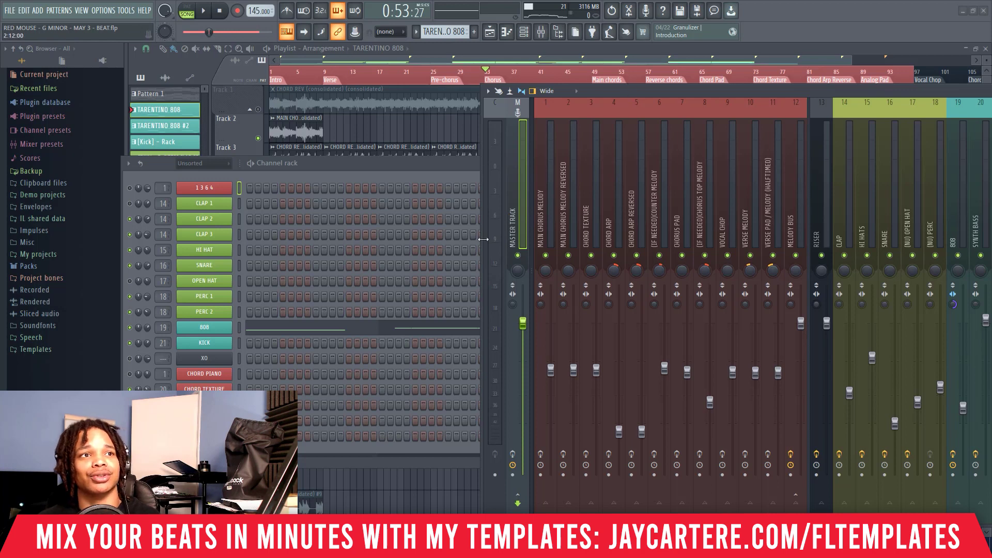
- Set the Ozone 9 Maximizer ceiling on the master track to -3.0 dB, turn off True Peak and move the plugin window aside
left_click_drag(626, 92, 561, 87)
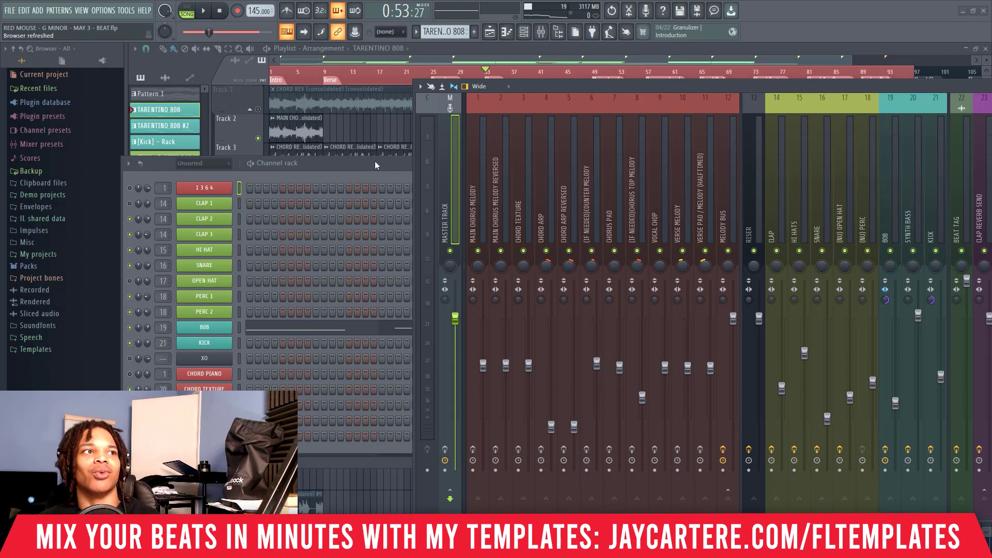
left_click_drag(538, 89, 650, 89)
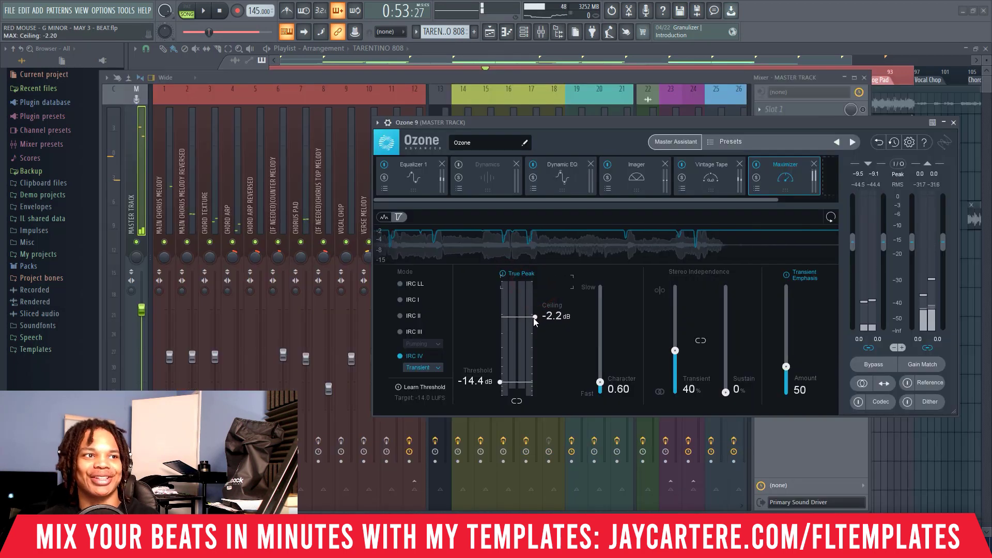
left_click_drag(535, 320, 529, 327)
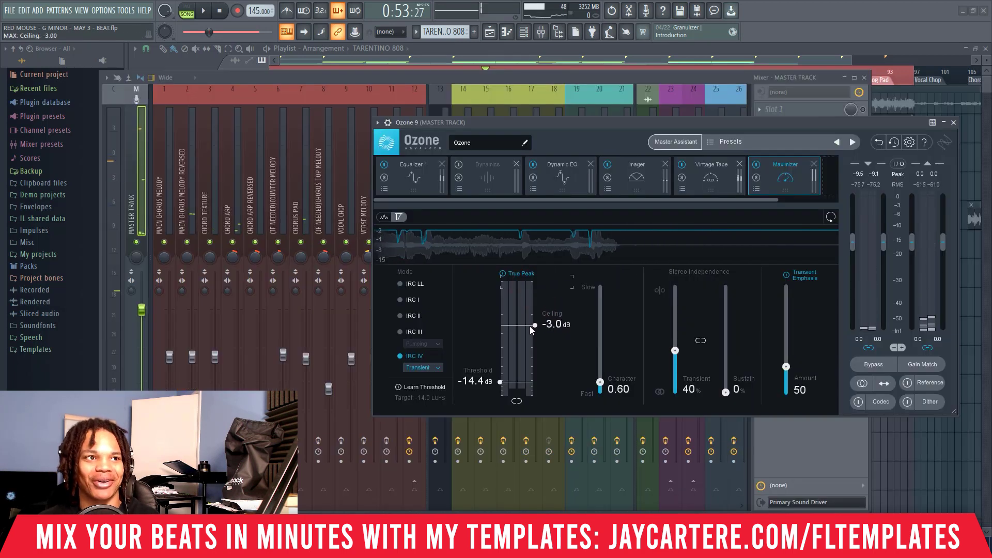
left_click(501, 274)
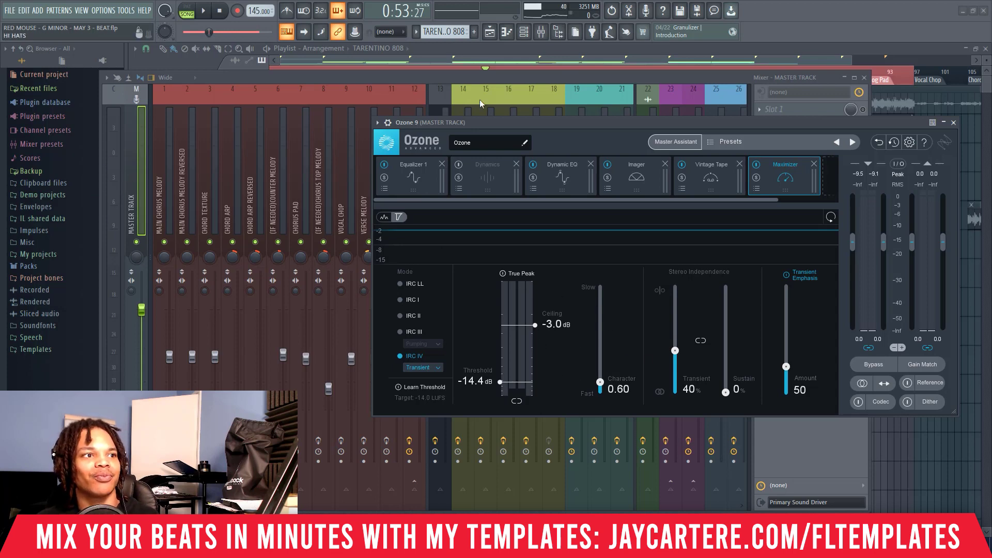
left_click_drag(575, 123, 989, 217)
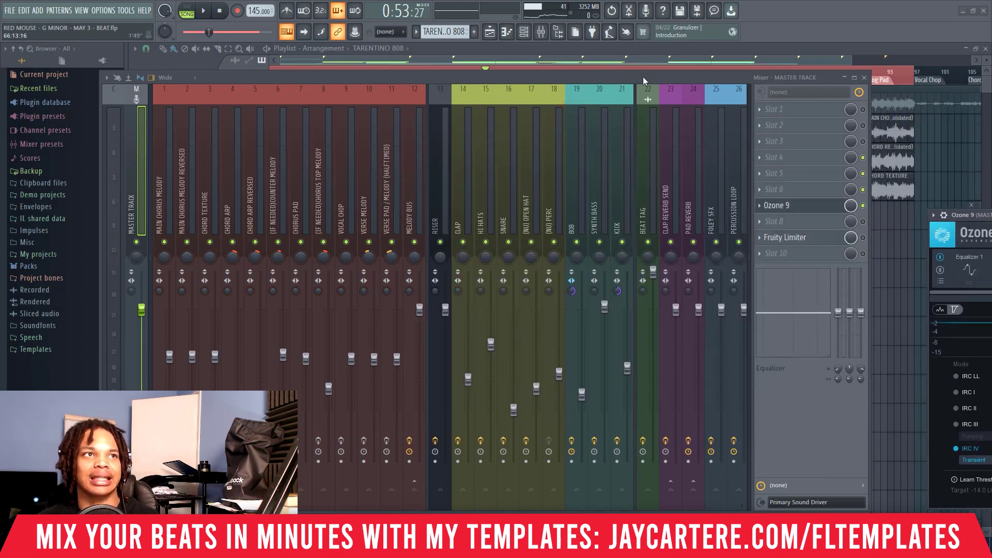
- Reposition the mixer, bring the master track's Ozone 9 Maximizer back into view to check its settings and close the plugin window
left_click_drag(639, 84, 650, 70)
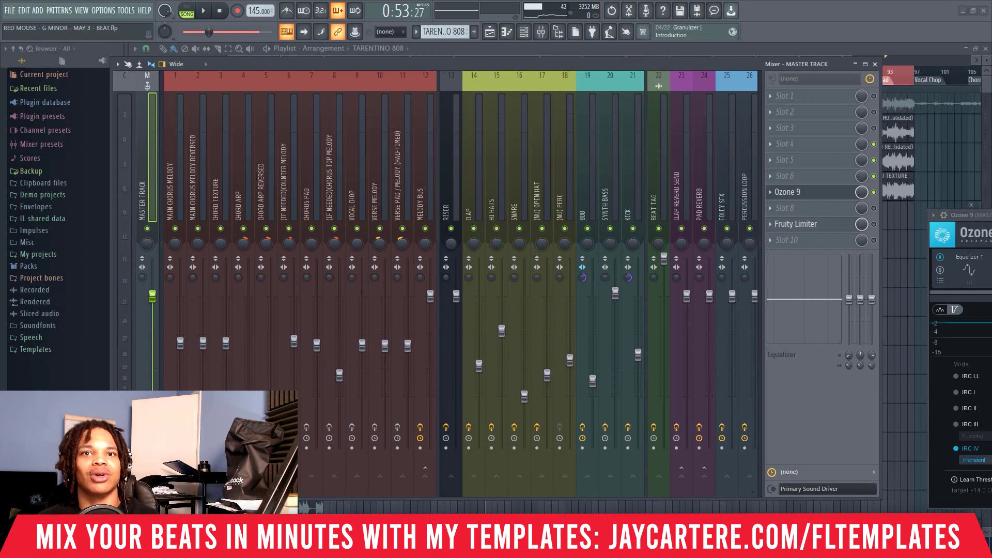
left_click_drag(976, 445, 705, 150)
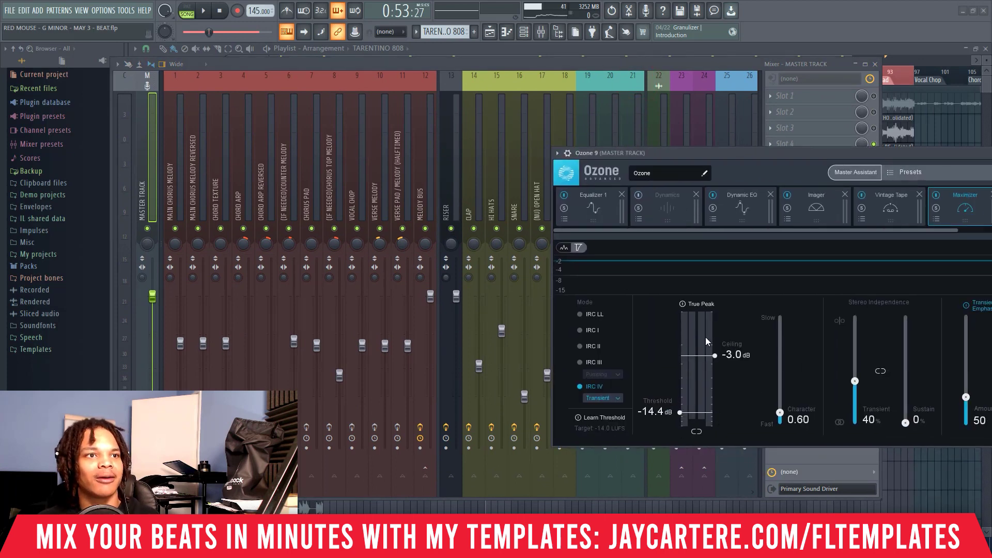
left_click(730, 154)
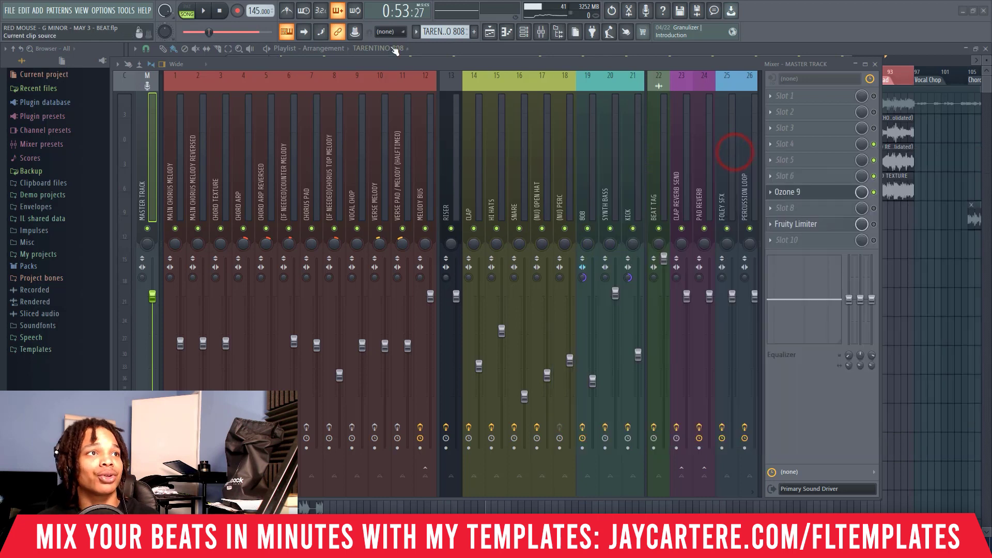
- Show the channel rack over the playlist and place the mixer next to it, keeping the channel names and the master track in view
double_click(349, 63)
left_click_drag(467, 163, 595, 139)
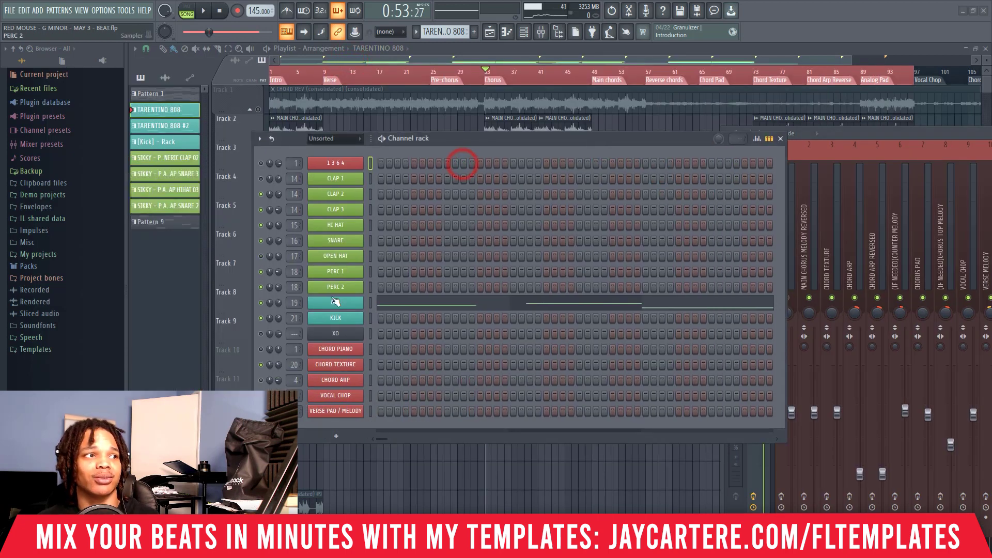
mouse_move(440, 138)
left_mouse_down()
mouse_move(575, 302)
mouse_move(432, 134)
left_mouse_up()
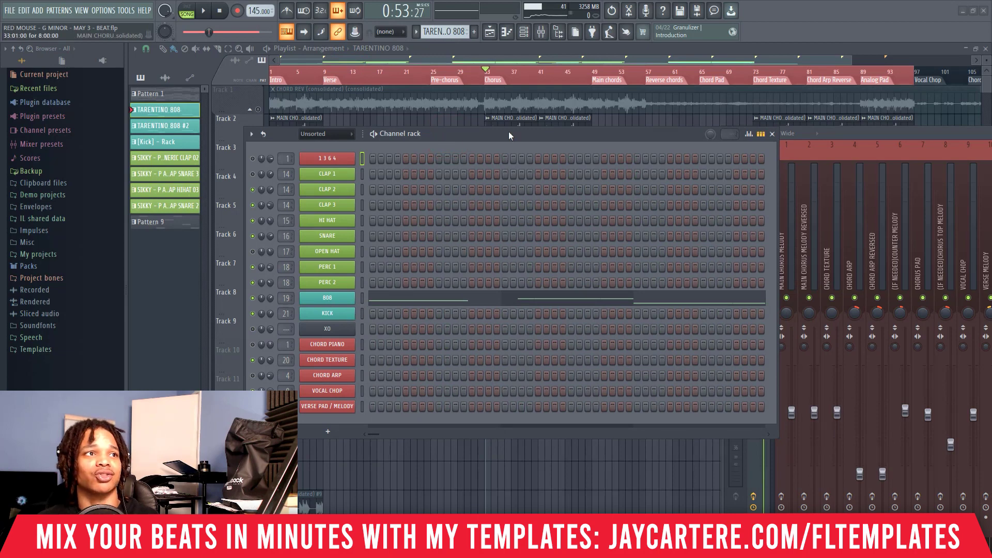
left_click_drag(508, 132, 486, 134)
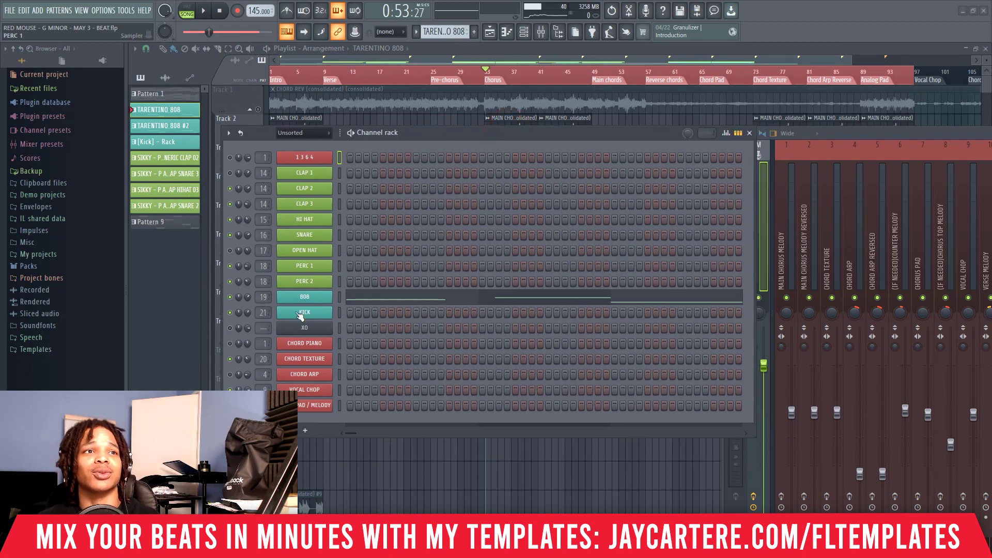
left_click_drag(844, 134, 637, 114)
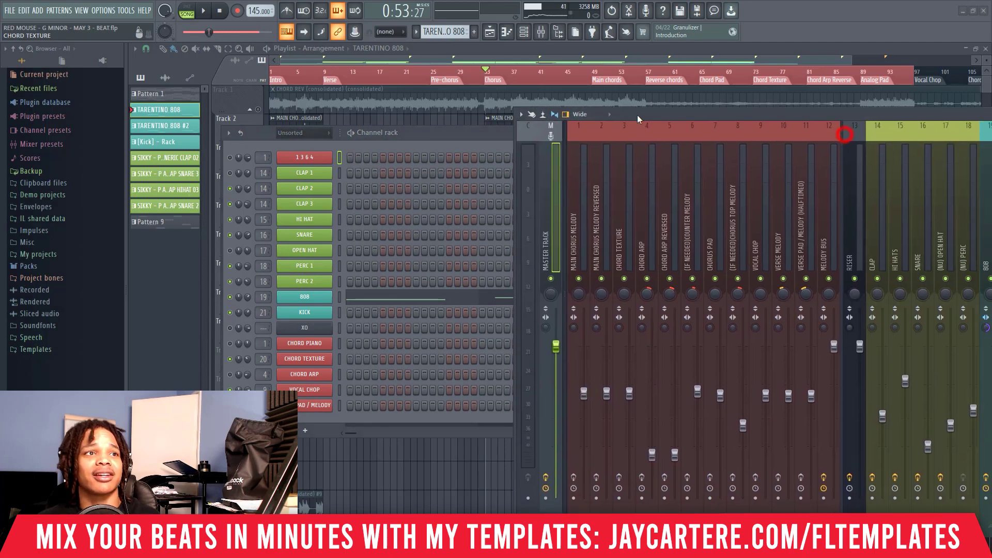
left_click_drag(721, 116, 622, 113)
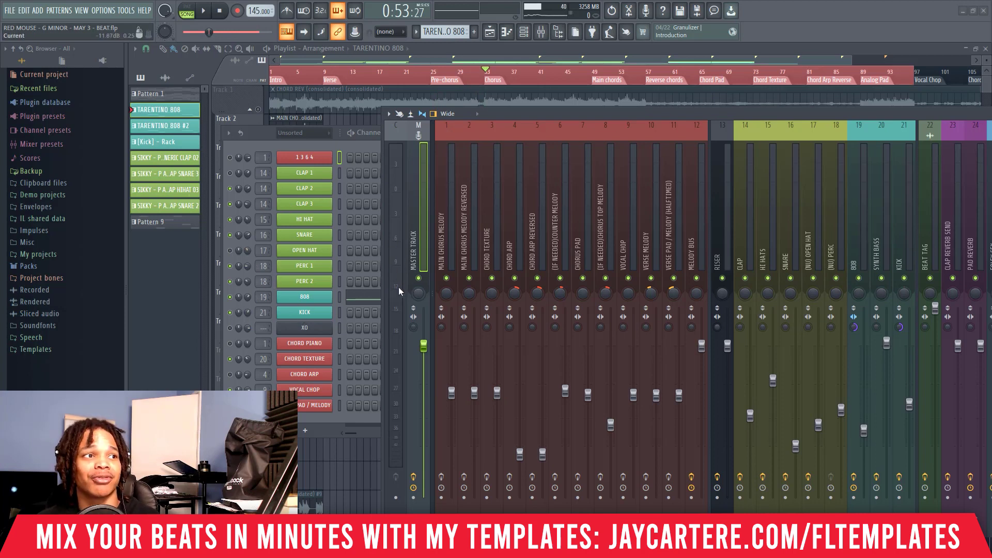
left_click(410, 192)
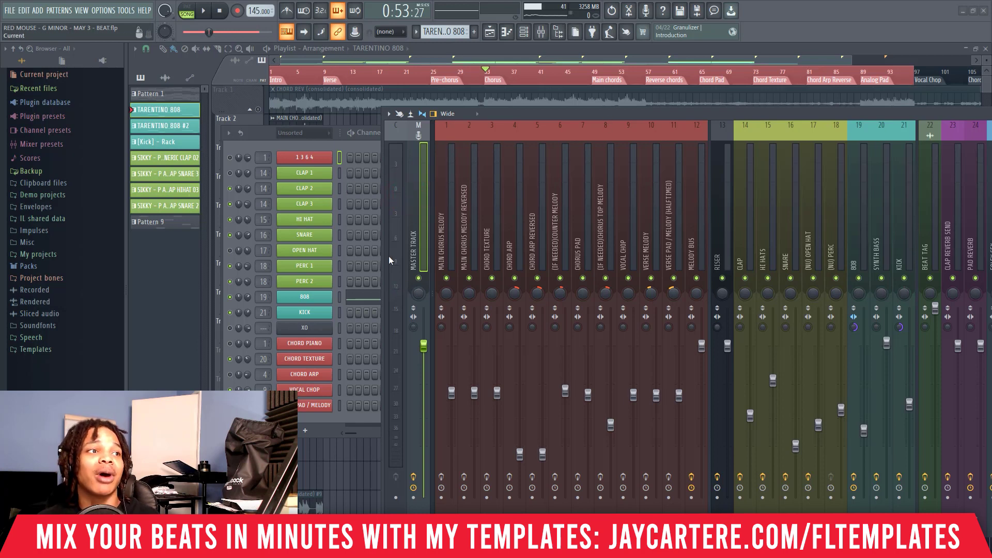